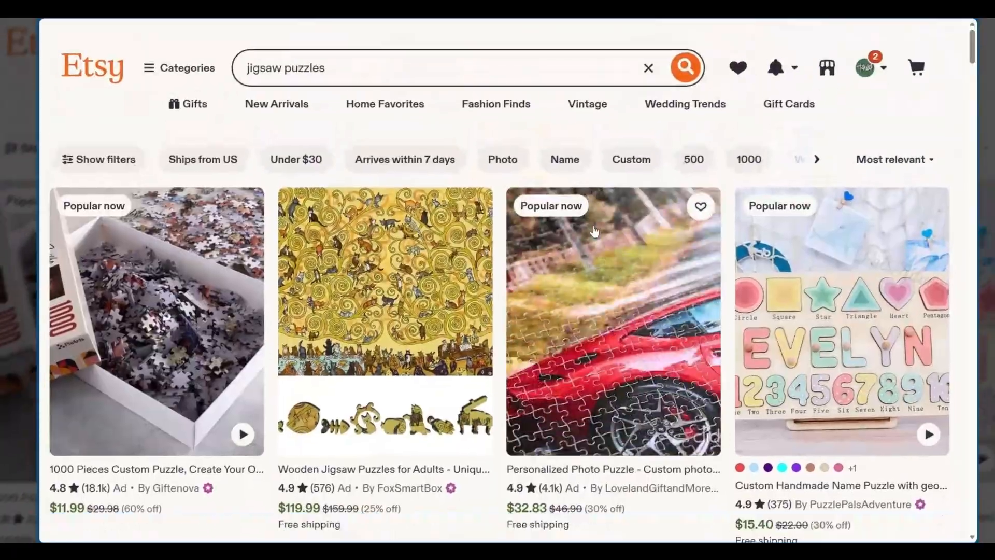
Browse the Etsy search results for jigsaw puzzles, examining the listings' designs, prices, ratings and bestseller labels
{"action": "scroll", "coordinate": [468, 219], "scroll_direction": "down", "scroll_amount": 5}
{"action": "scroll", "coordinate": [469, 223], "scroll_direction": "up", "scroll_amount": 4}
{"action": "scroll", "coordinate": [468, 222], "scroll_direction": "up", "scroll_amount": 2}
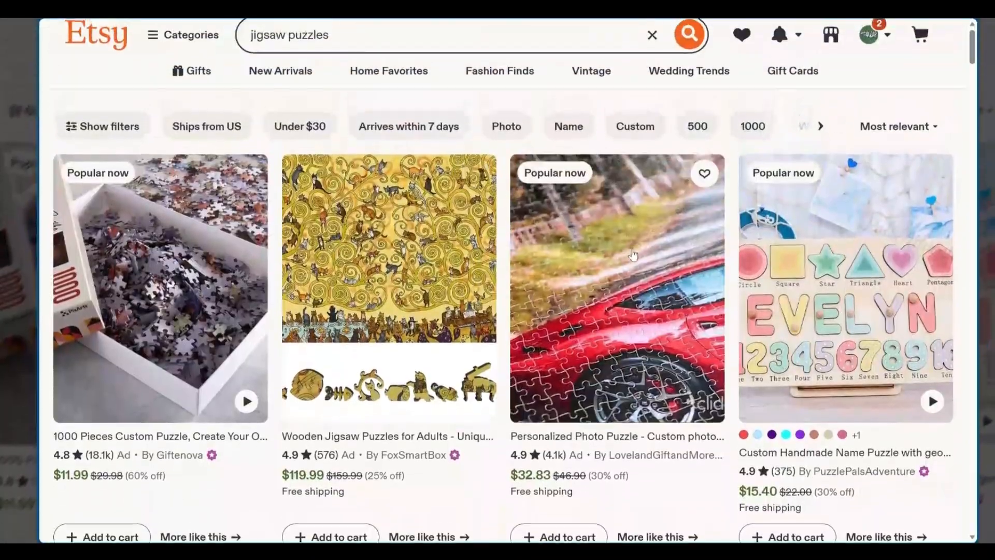
{"action": "scroll", "coordinate": [441, 269], "scroll_direction": "down", "scroll_amount": 6}
{"action": "scroll", "coordinate": [403, 333], "scroll_direction": "down", "scroll_amount": 1}
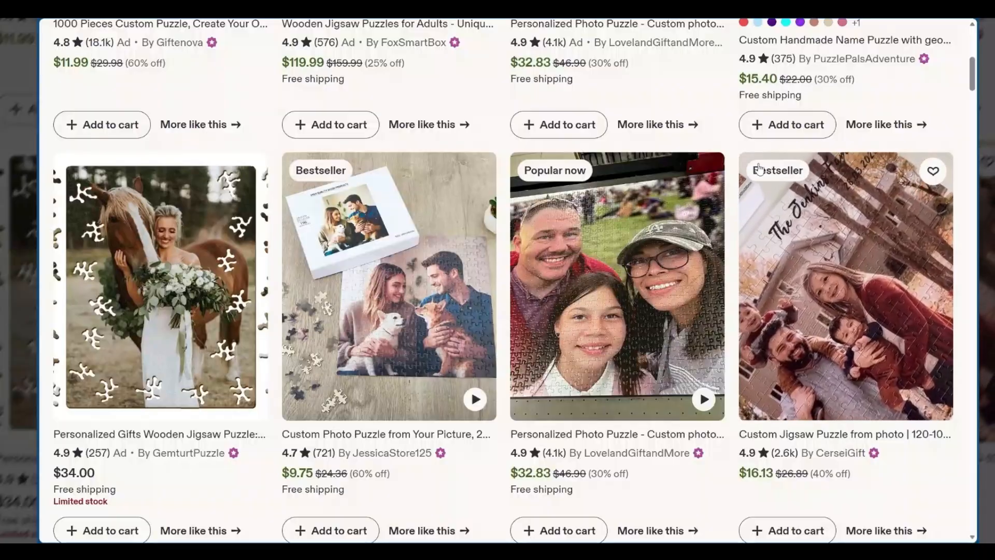
{"action": "scroll", "coordinate": [572, 245], "scroll_direction": "down", "scroll_amount": 1}
{"action": "scroll", "coordinate": [573, 245], "scroll_direction": "down", "scroll_amount": 1}
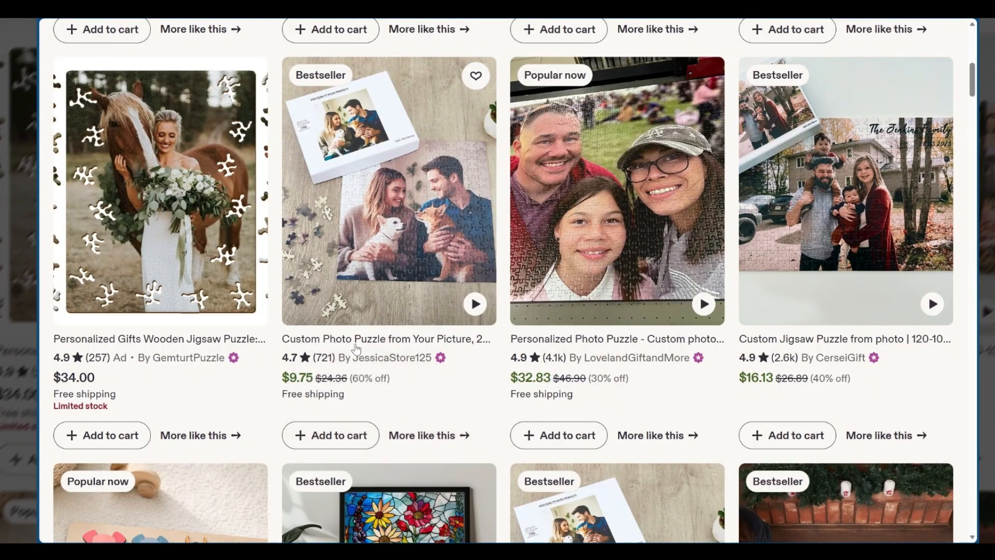
{"action": "scroll", "coordinate": [391, 363], "scroll_direction": "down", "scroll_amount": 1}
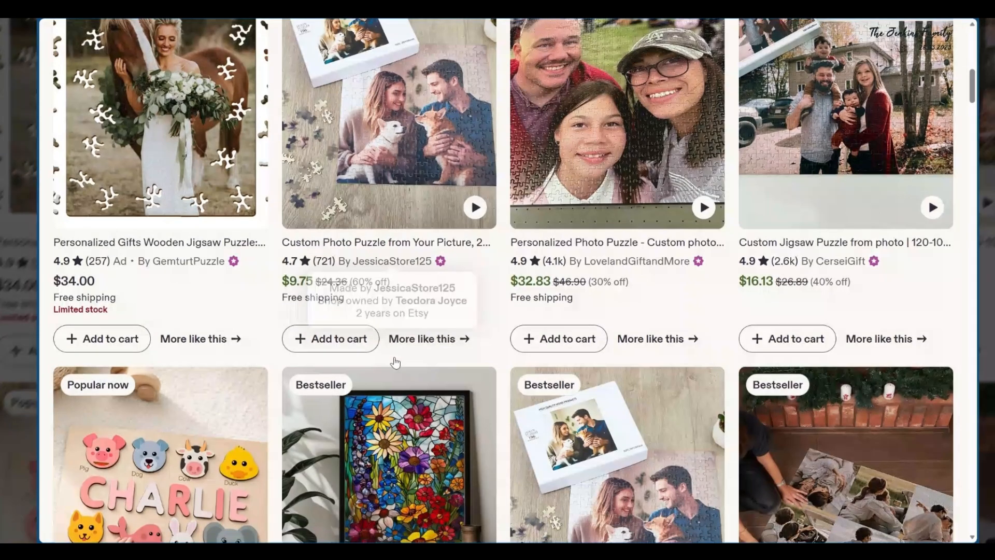
{"action": "scroll", "coordinate": [396, 363], "scroll_direction": "down", "scroll_amount": 3}
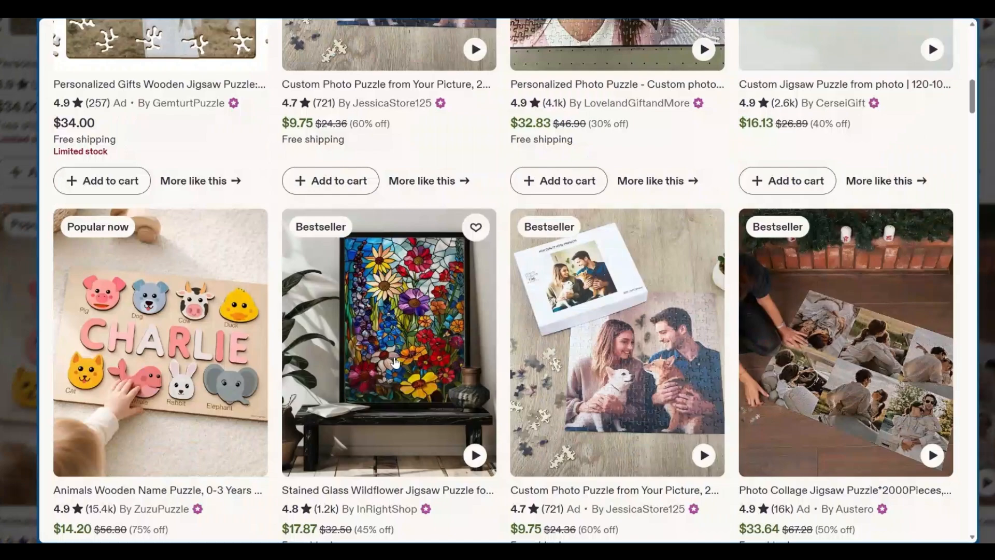
{"action": "scroll", "coordinate": [395, 363], "scroll_direction": "down", "scroll_amount": 1}
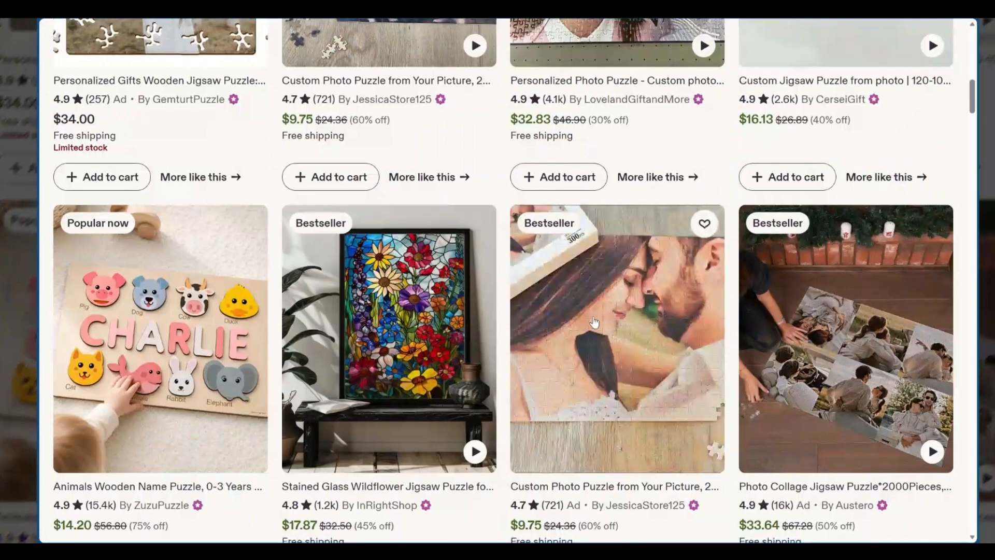
{"action": "scroll", "coordinate": [437, 197], "scroll_direction": "up", "scroll_amount": 5}
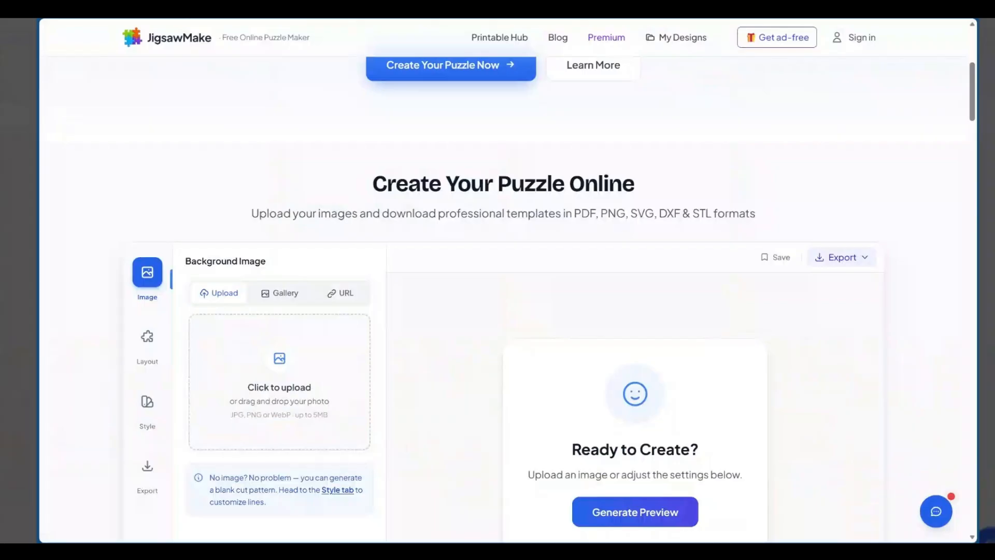
Switch to the JigsawMake site and review the introduction of its free online jigsaw puzzle maker
{"action": "scroll", "coordinate": [242, 275], "scroll_direction": "up", "scroll_amount": 4}
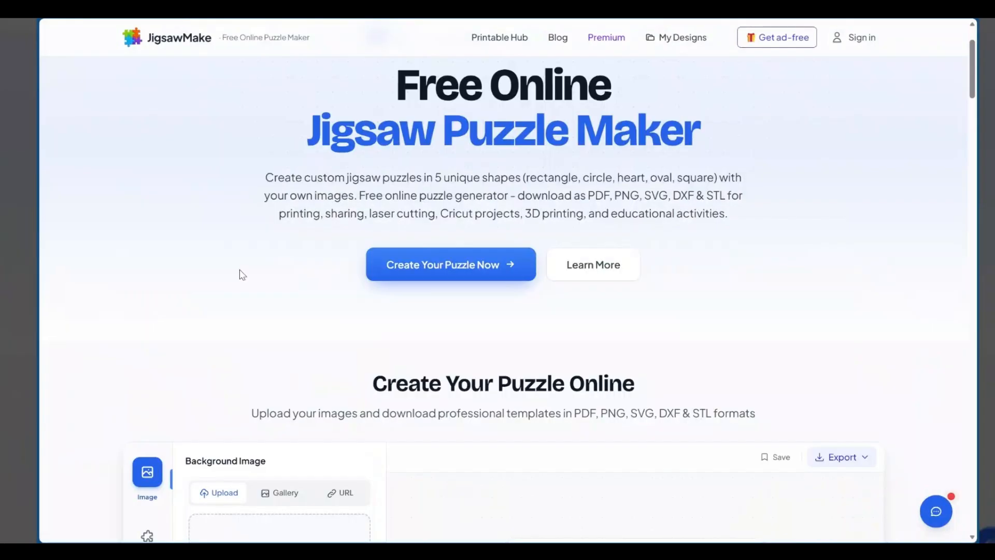
{"action": "scroll", "coordinate": [242, 274], "scroll_direction": "up", "scroll_amount": 2}
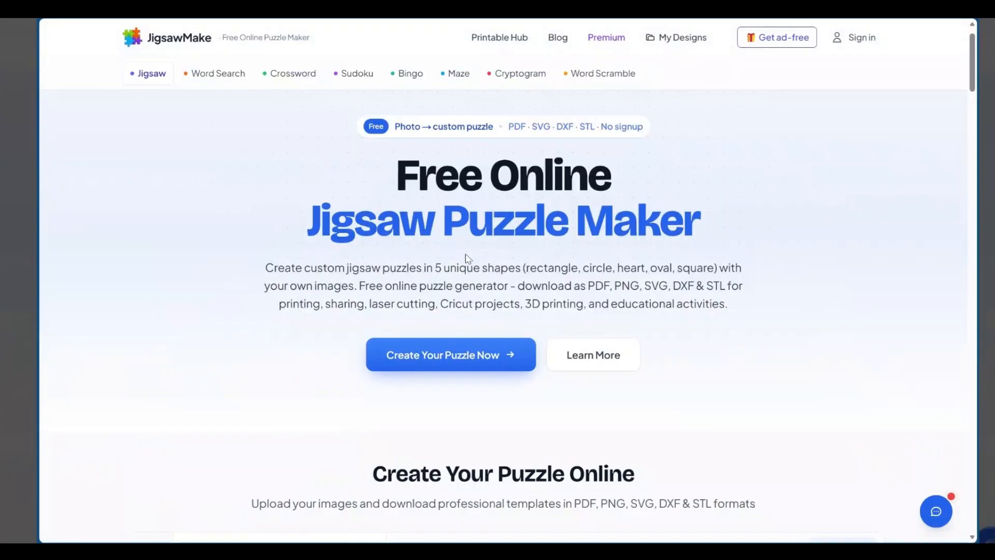
{"action": "scroll", "coordinate": [468, 258], "scroll_direction": "down", "scroll_amount": 3}
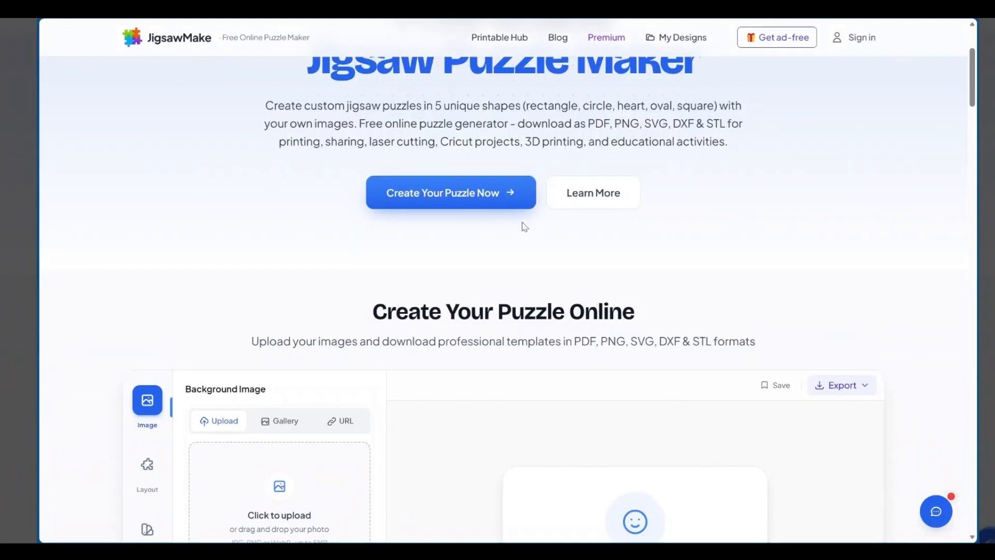
{"action": "scroll", "coordinate": [496, 251], "scroll_direction": "up", "scroll_amount": 1}
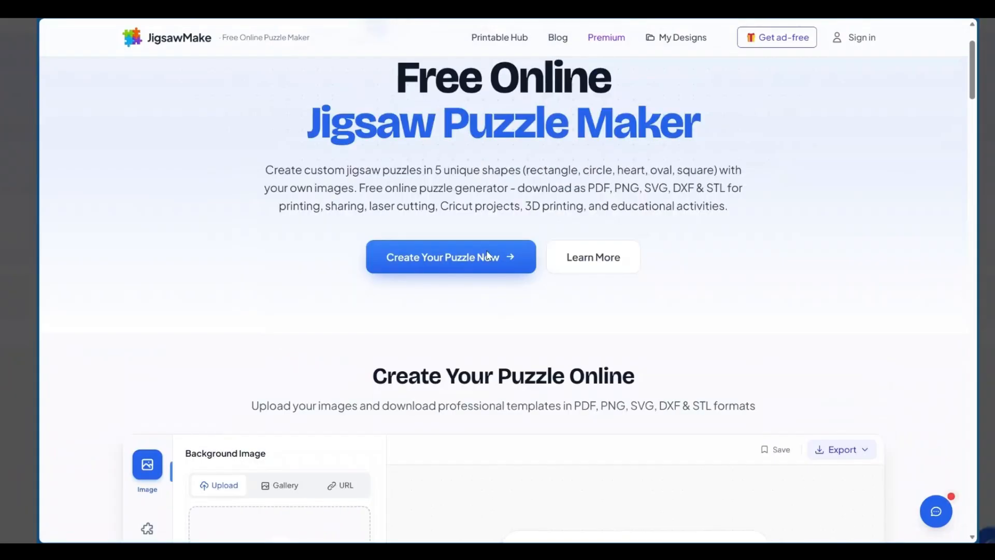
{"action": "scroll", "coordinate": [487, 254], "scroll_direction": "up", "scroll_amount": 2}
{"action": "scroll", "coordinate": [497, 280], "scroll_direction": "down", "scroll_amount": 4}
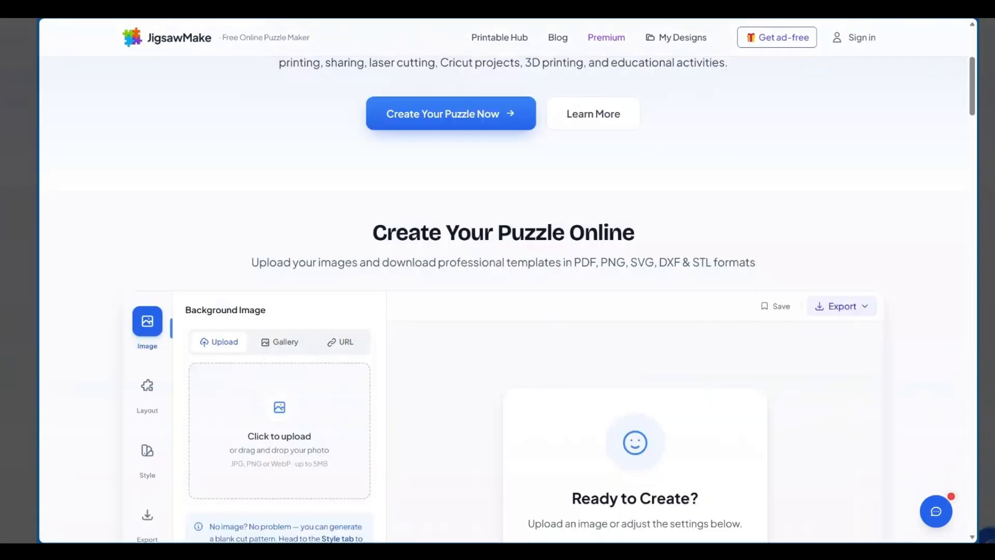
Choose the black-and-white cat photo on a green background from the photo gallery as the puzzle's background image
{"action": "scroll", "coordinate": [498, 280], "scroll_direction": "down", "scroll_amount": 3}
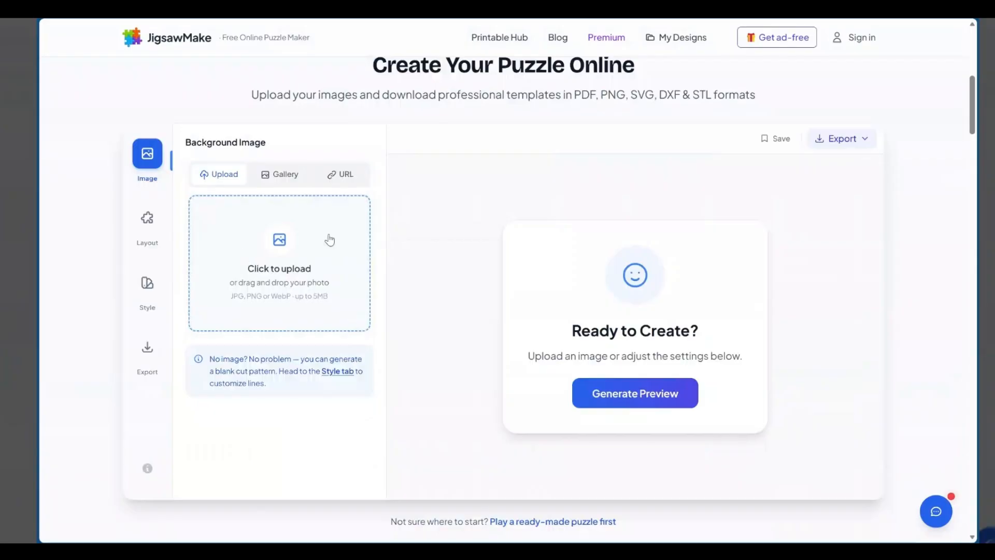
{"action": "left_click", "coordinate": [277, 179]}
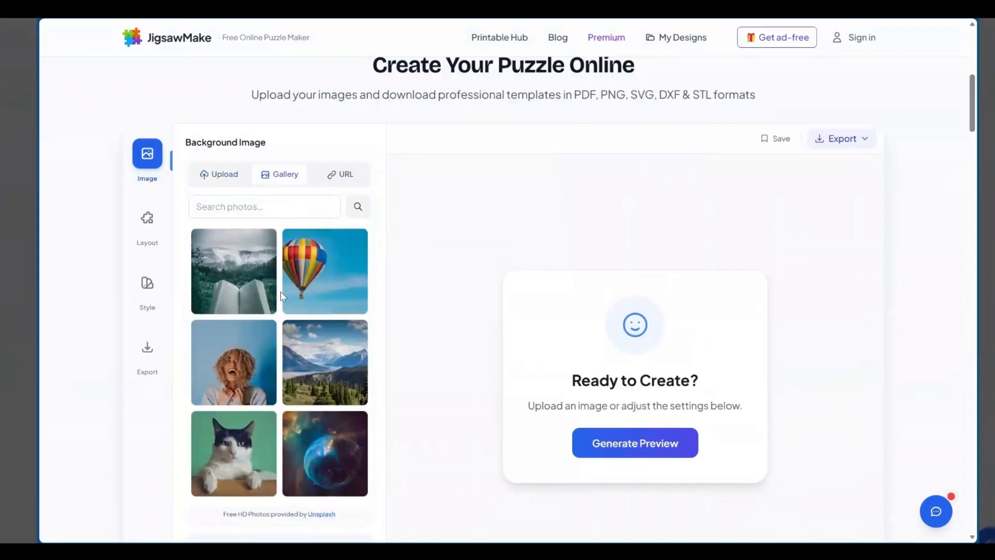
{"action": "scroll", "coordinate": [246, 315], "scroll_direction": "down", "scroll_amount": 2}
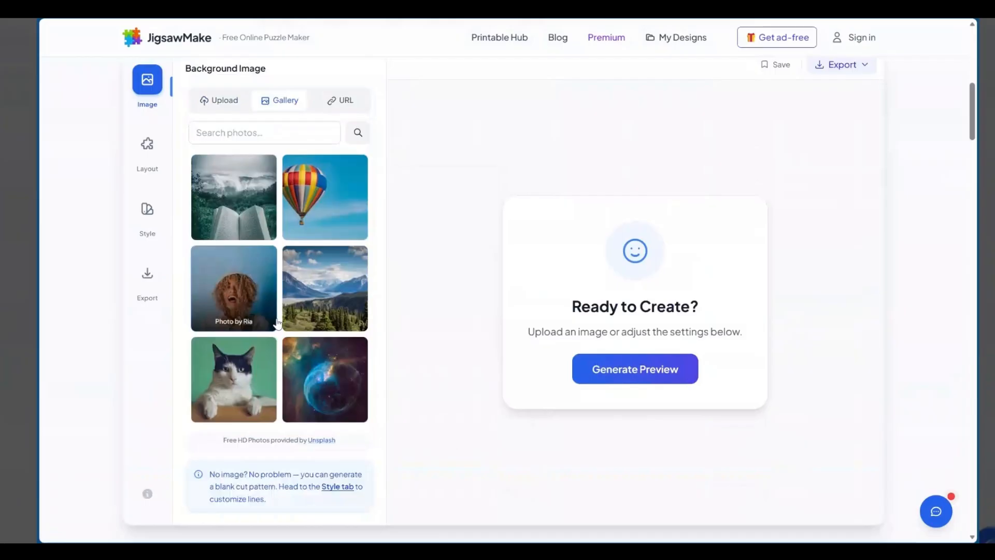
{"action": "scroll", "coordinate": [246, 324], "scroll_direction": "down", "scroll_amount": 1}
{"action": "scroll", "coordinate": [289, 322], "scroll_direction": "up", "scroll_amount": 1}
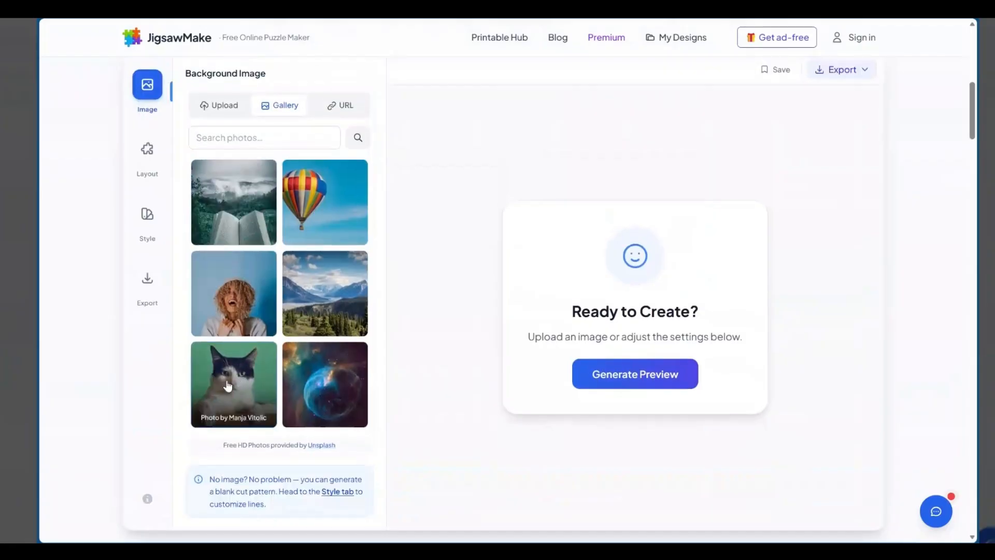
{"action": "left_click", "coordinate": [228, 385]}
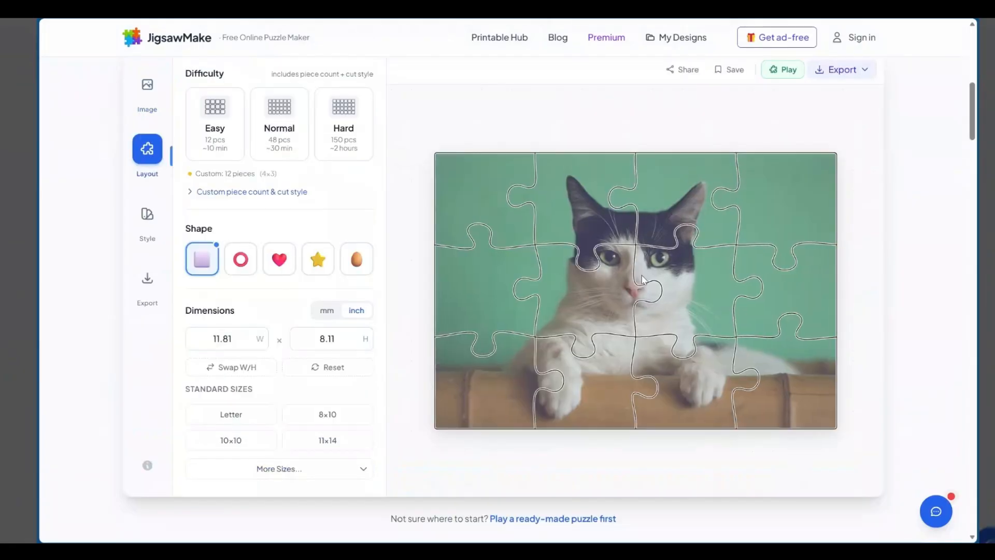
Set the cat puzzle's difficulty to Normal with 48 pieces
{"action": "scroll", "coordinate": [332, 219], "scroll_direction": "down", "scroll_amount": 1}
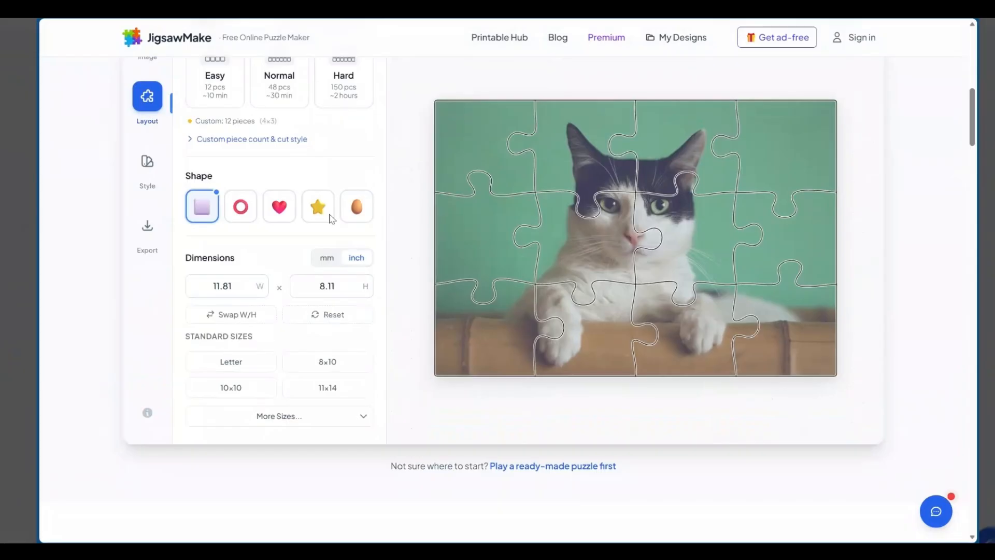
{"action": "scroll", "coordinate": [332, 217], "scroll_direction": "up", "scroll_amount": 3}
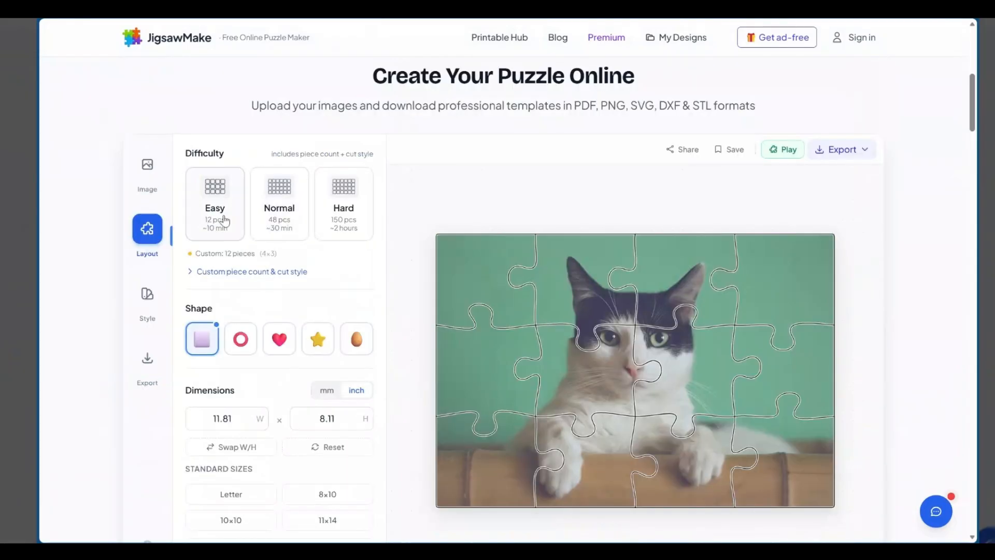
{"action": "left_click", "coordinate": [290, 205]}
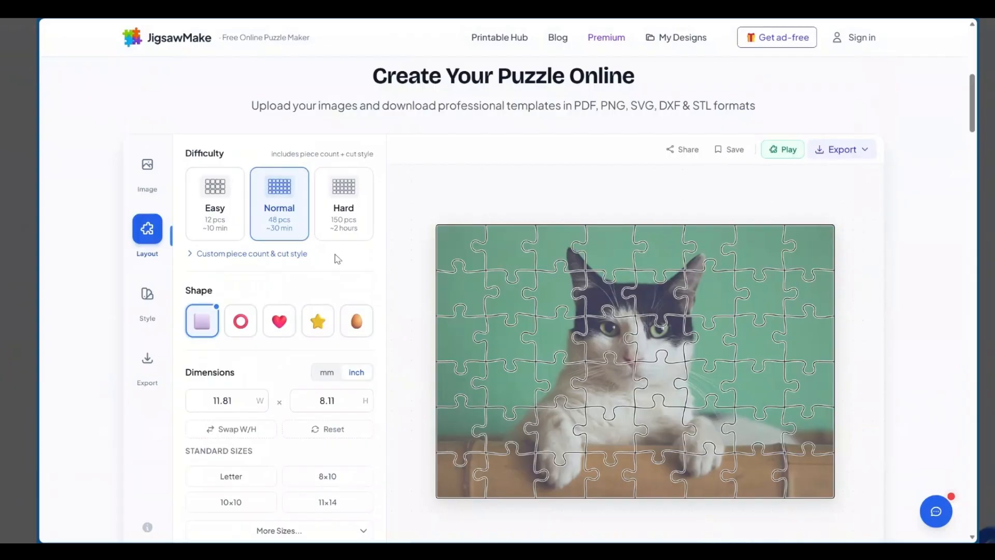
Try the Letter, 10×10 and 11×14 standard sizes on the cat puzzle
{"action": "scroll", "coordinate": [334, 254], "scroll_direction": "down", "scroll_amount": 1}
{"action": "scroll", "coordinate": [433, 197], "scroll_direction": "down", "scroll_amount": 2}
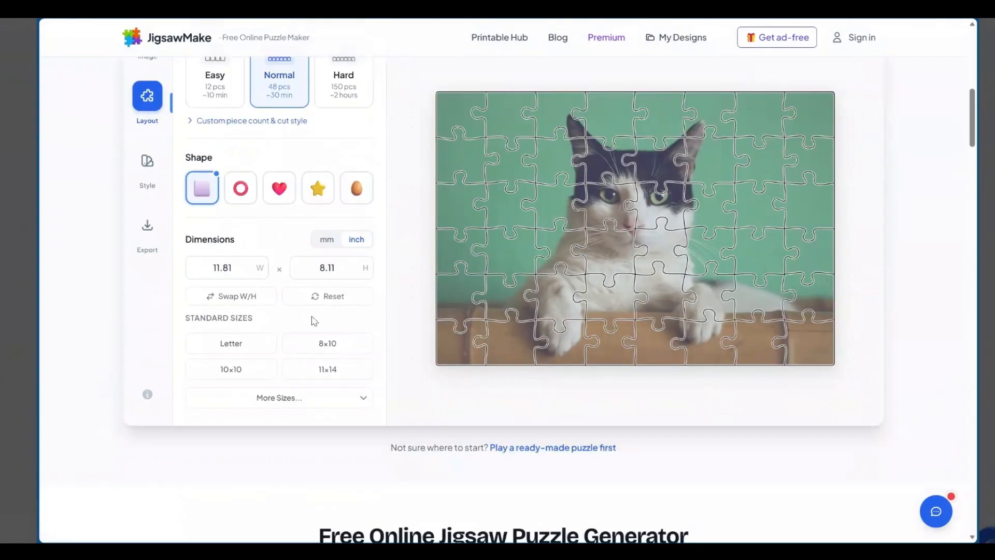
{"action": "scroll", "coordinate": [236, 294], "scroll_direction": "down", "scroll_amount": 1}
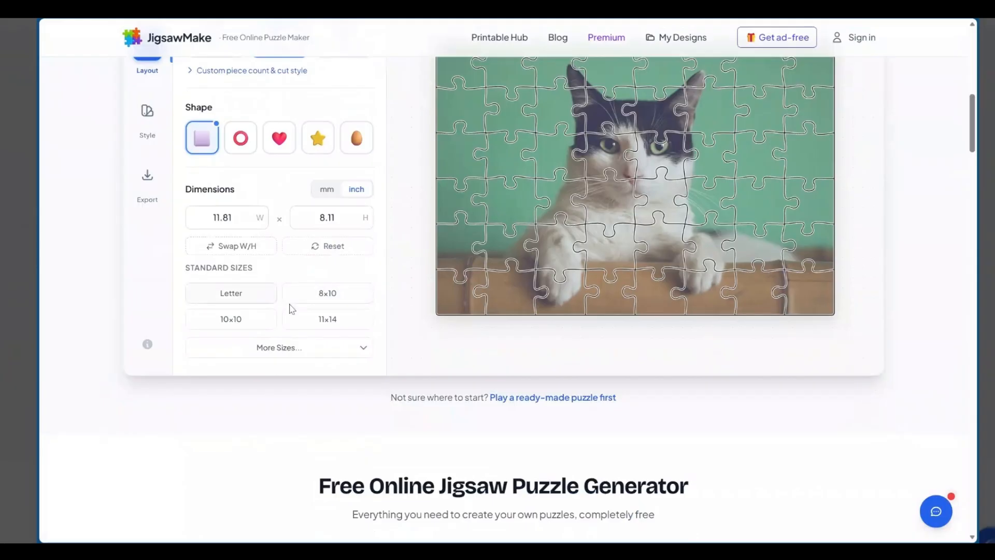
{"action": "left_click", "coordinate": [238, 301]}
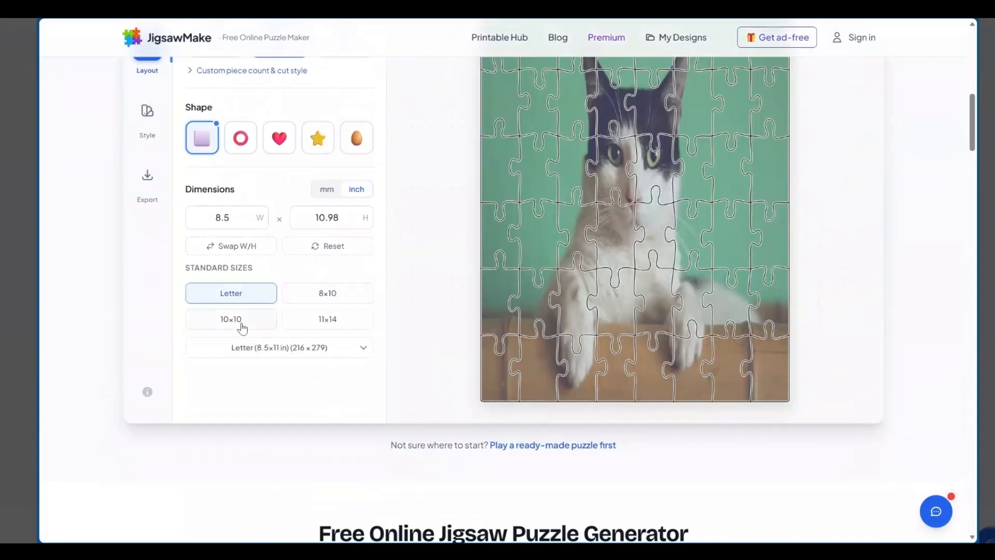
{"action": "left_click", "coordinate": [243, 326]}
{"action": "left_click", "coordinate": [333, 325]}
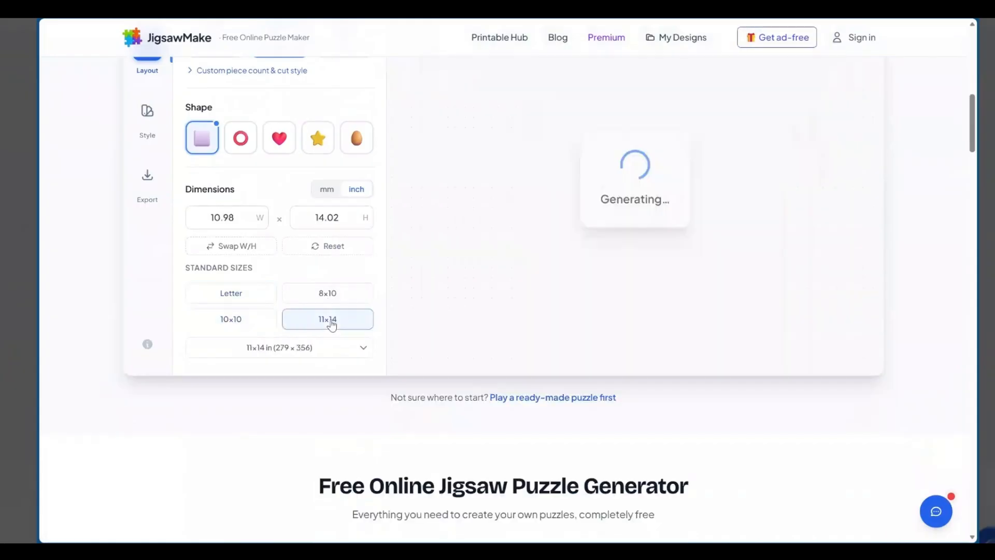
{"action": "scroll", "coordinate": [245, 388], "scroll_direction": "up", "scroll_amount": 1}
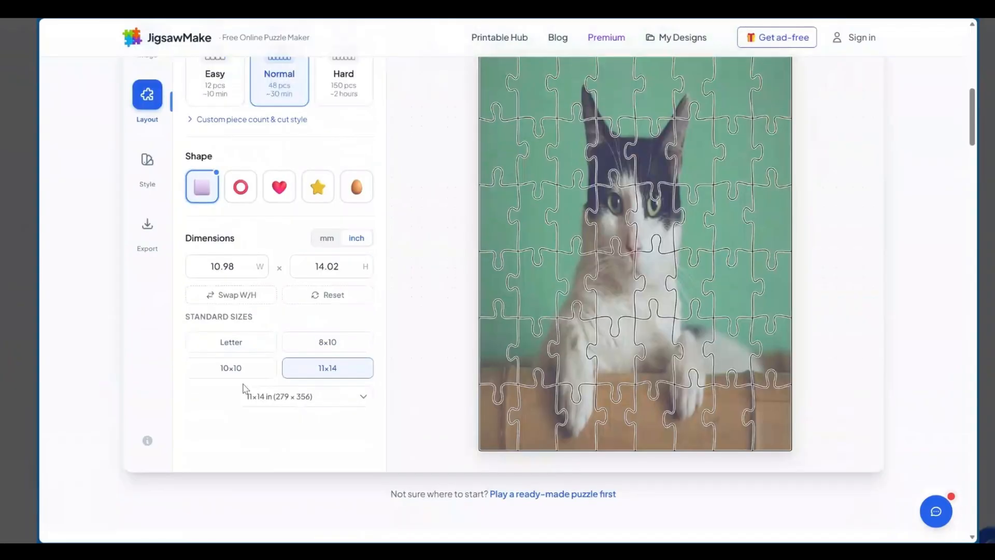
Set the puzzle's dimensions to the square 10×10 inch standard size
{"action": "left_click", "coordinate": [224, 374]}
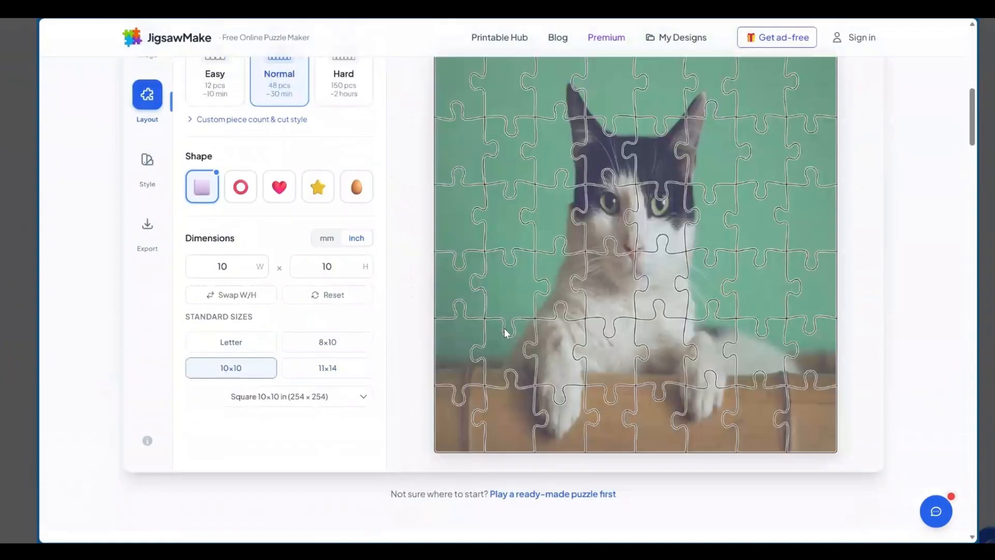
{"action": "scroll", "coordinate": [507, 332], "scroll_direction": "up", "scroll_amount": 2}
{"action": "scroll", "coordinate": [506, 293], "scroll_direction": "down", "scroll_amount": 1}
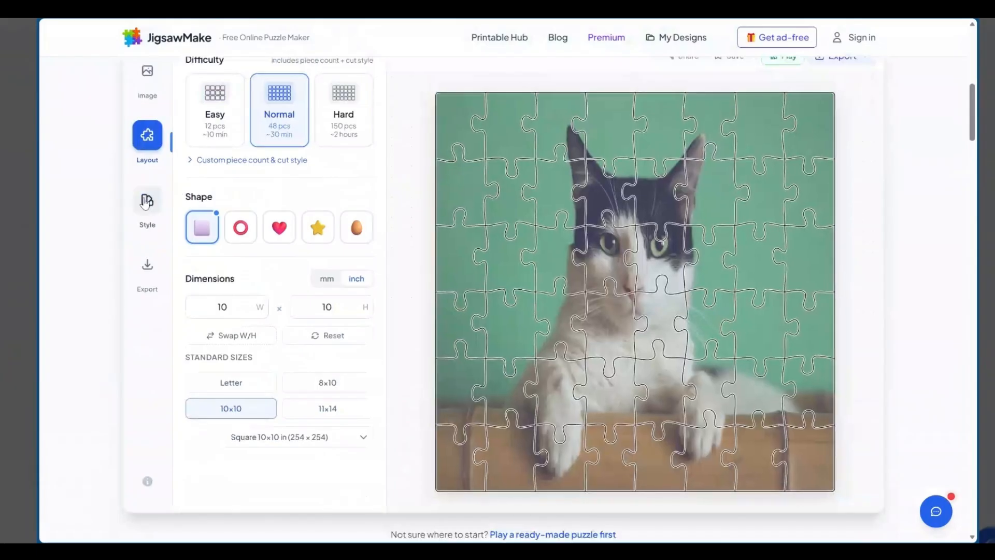
Try the circle, heart, star and oval shapes on the puzzle, and return it to the rectangular shape
{"action": "left_click", "coordinate": [234, 231]}
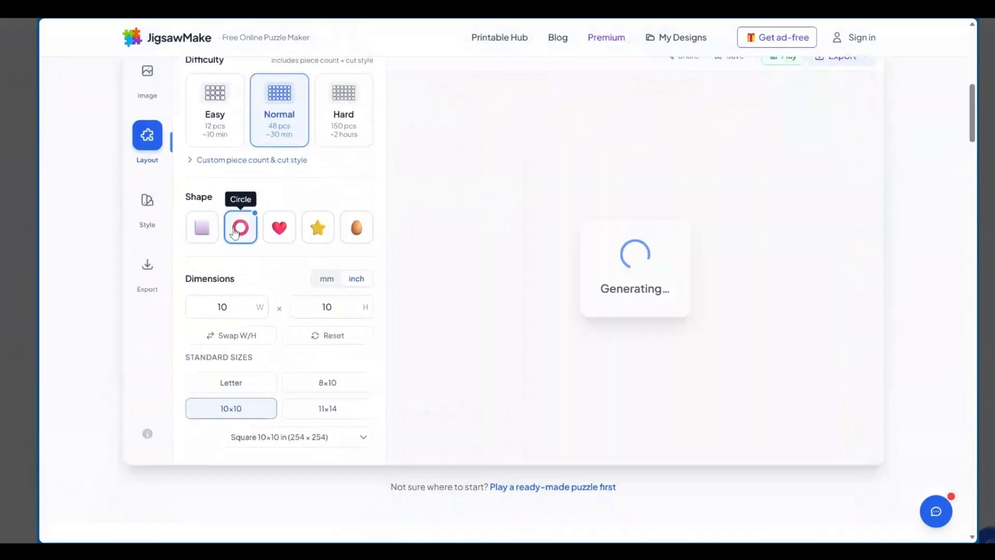
{"action": "left_click", "coordinate": [293, 231]}
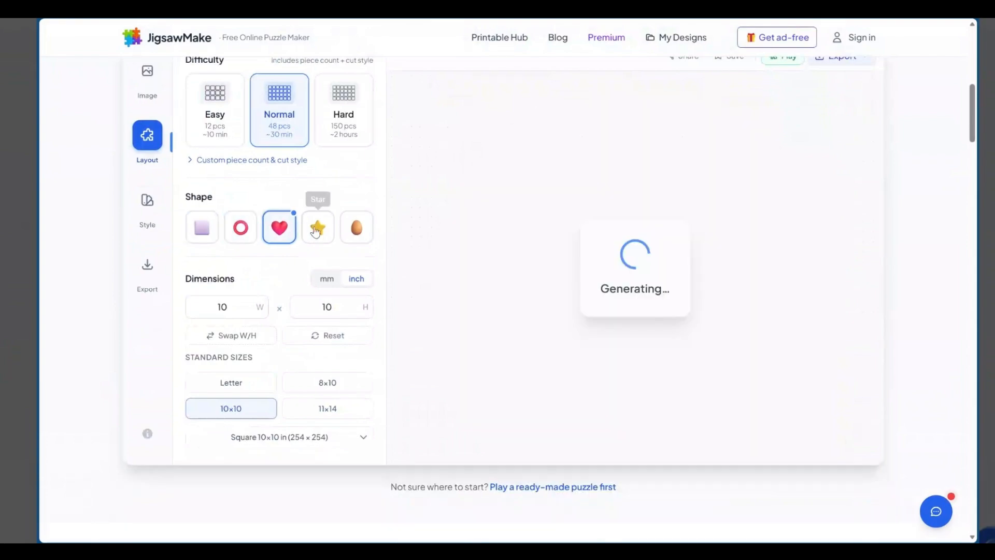
{"action": "left_click", "coordinate": [316, 231]}
{"action": "left_click", "coordinate": [354, 233]}
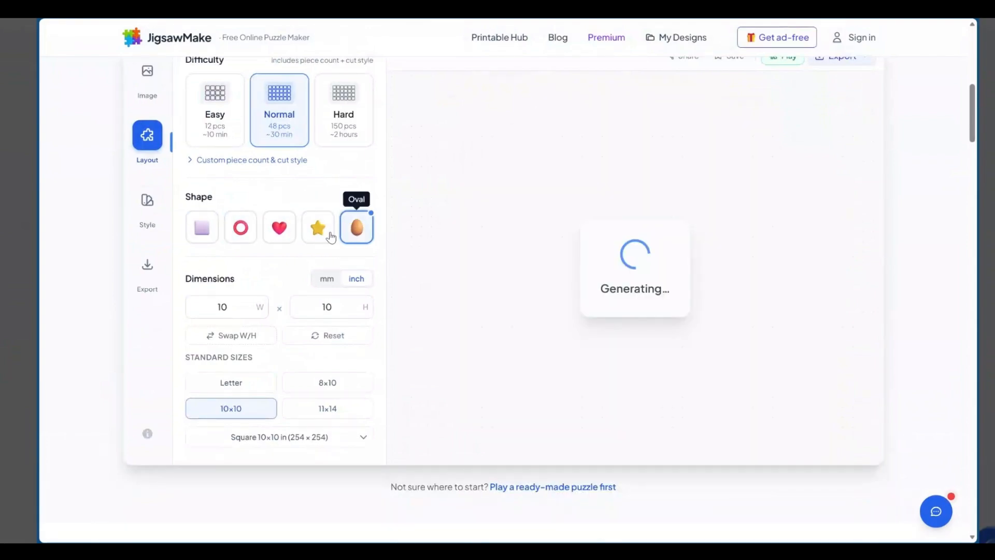
{"action": "left_click", "coordinate": [204, 231]}
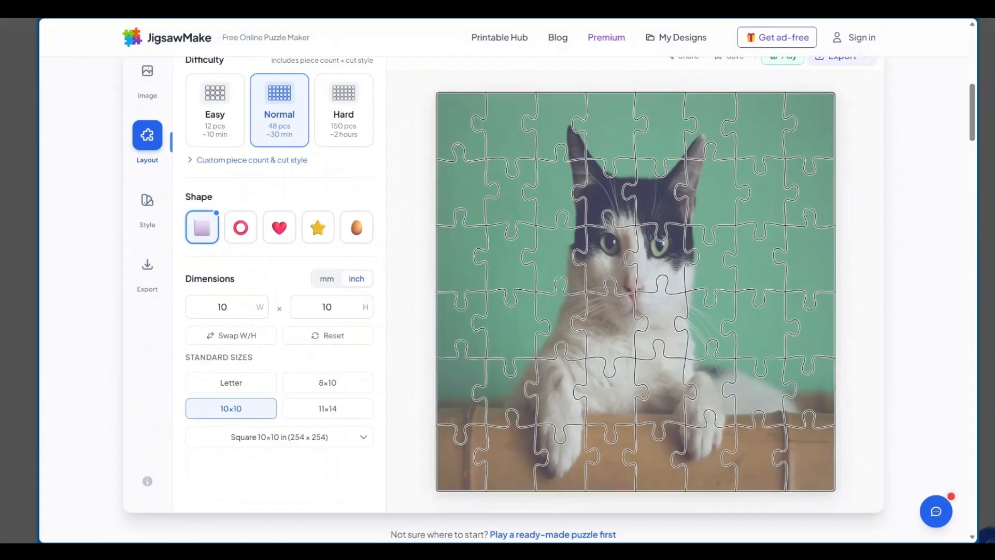
Try the Chunky and Subtle style presets for the puzzle's cut lines, and apply the Classic thin black lines
{"action": "left_click", "coordinate": [147, 202]}
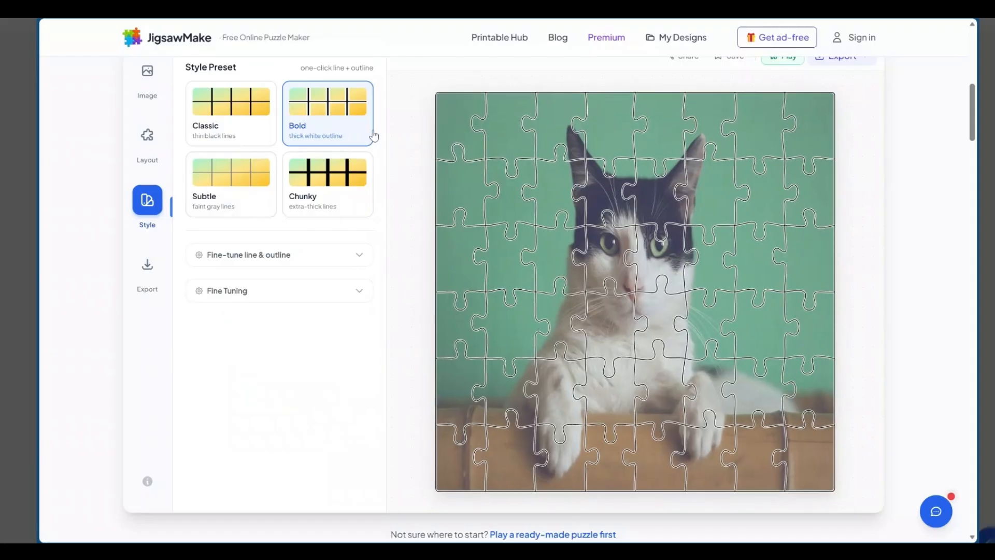
{"action": "left_click", "coordinate": [307, 181]}
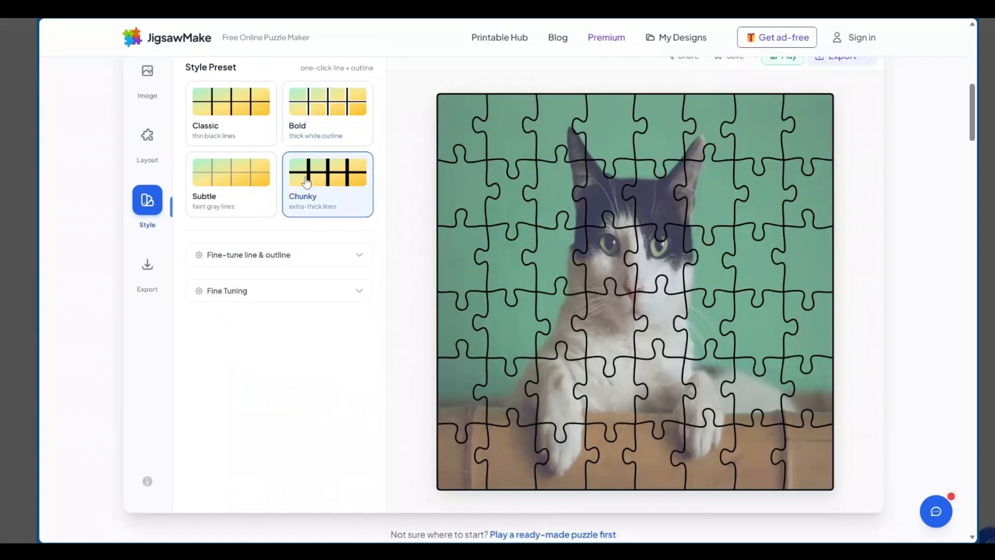
{"action": "left_click", "coordinate": [229, 180]}
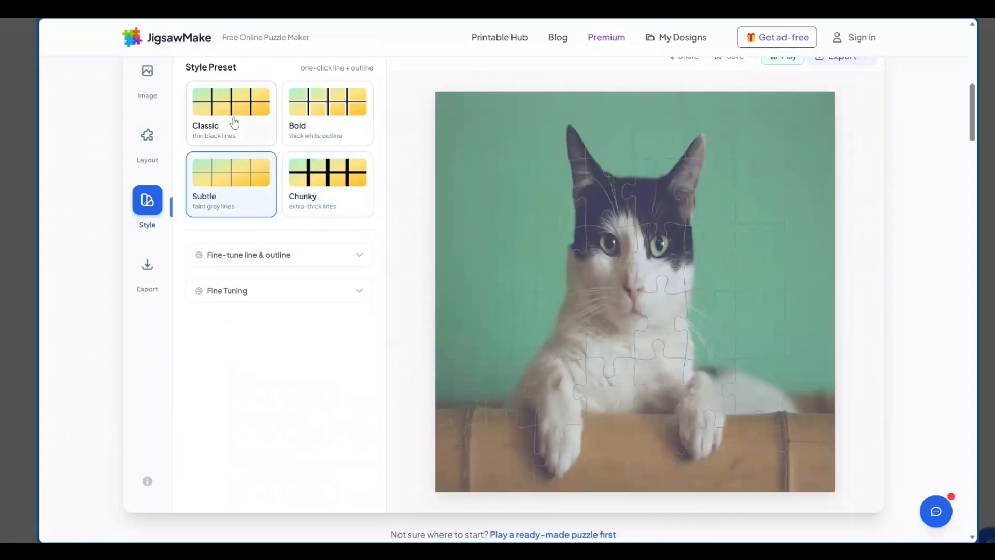
{"action": "left_click", "coordinate": [227, 114]}
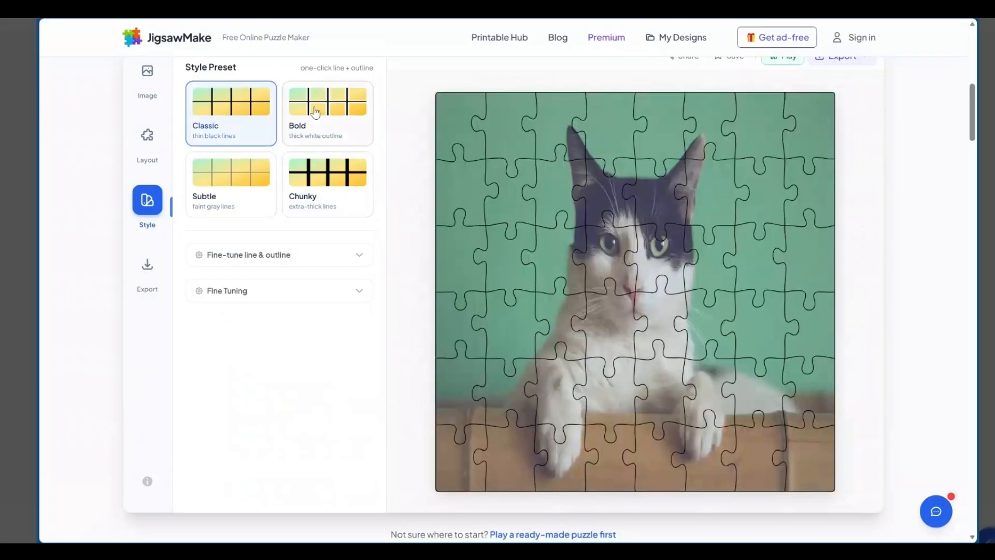
Apply the Bold style preset with a thick white outline to the cat puzzle's cut lines
{"action": "left_click", "coordinate": [316, 113]}
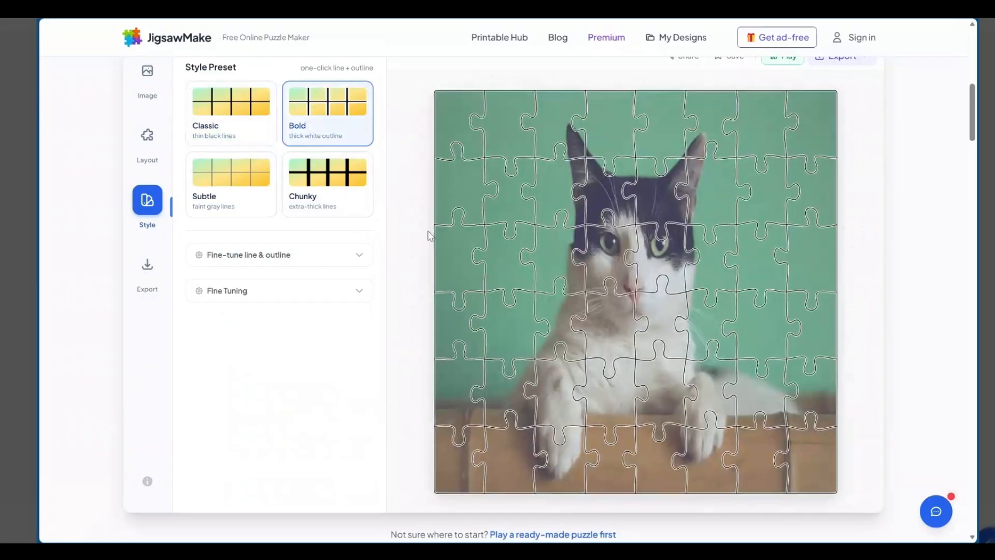
{"action": "scroll", "coordinate": [303, 250], "scroll_direction": "up", "scroll_amount": 1}
{"action": "scroll", "coordinate": [305, 251], "scroll_direction": "up", "scroll_amount": 3}
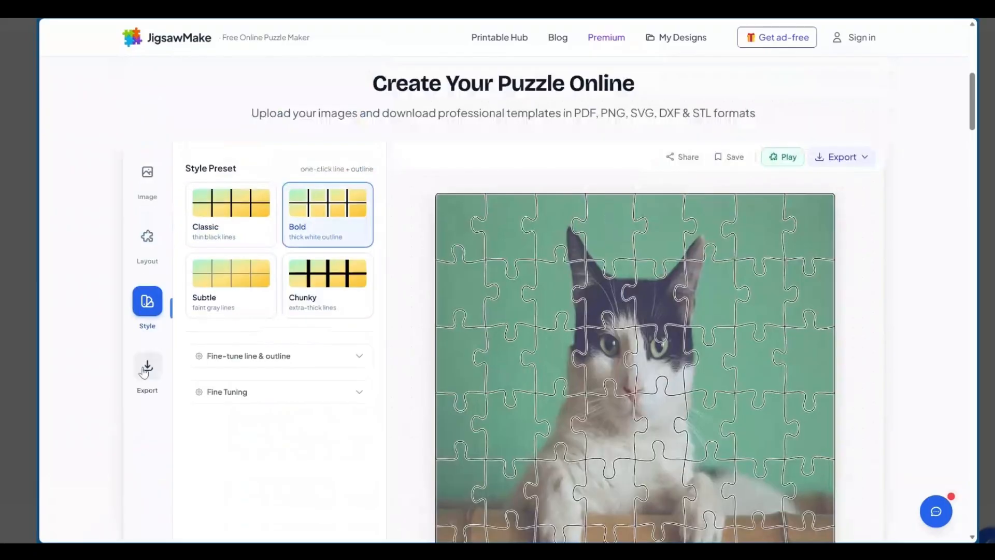
Examine the puzzle's export settings for render quality and format, and for 3D-print STL output
{"action": "left_click", "coordinate": [147, 367]}
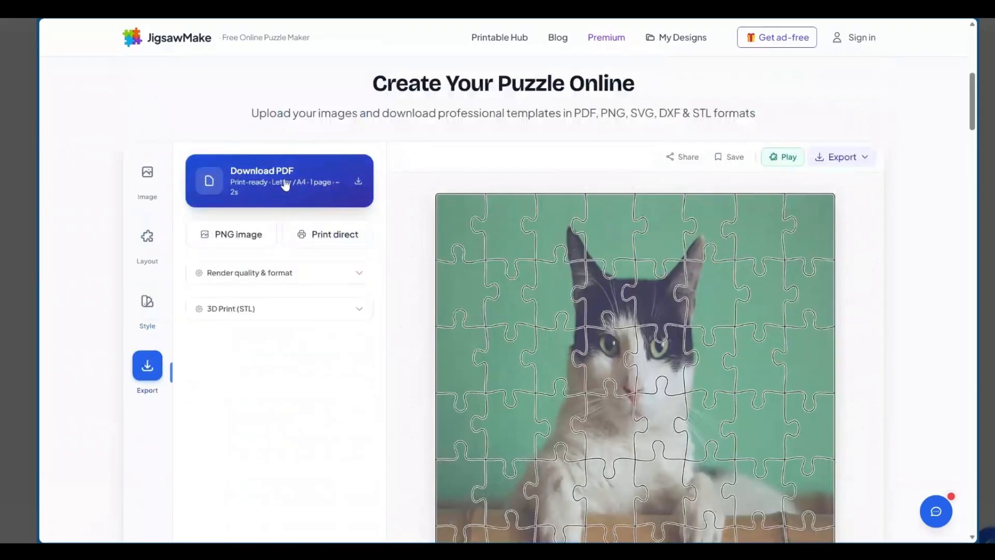
{"action": "scroll", "coordinate": [290, 186], "scroll_direction": "down", "scroll_amount": 1}
{"action": "scroll", "coordinate": [296, 187], "scroll_direction": "down", "scroll_amount": 1}
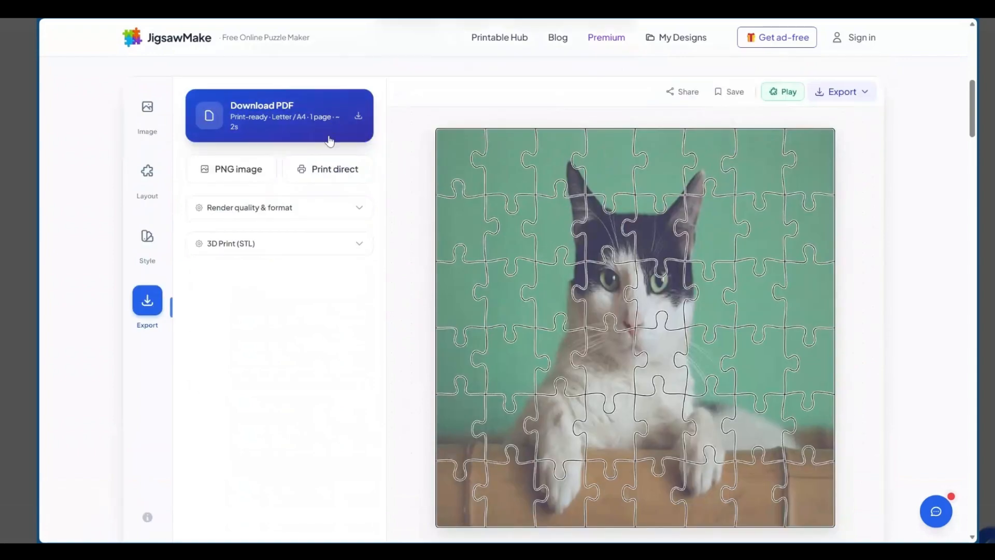
{"action": "left_click", "coordinate": [358, 212]}
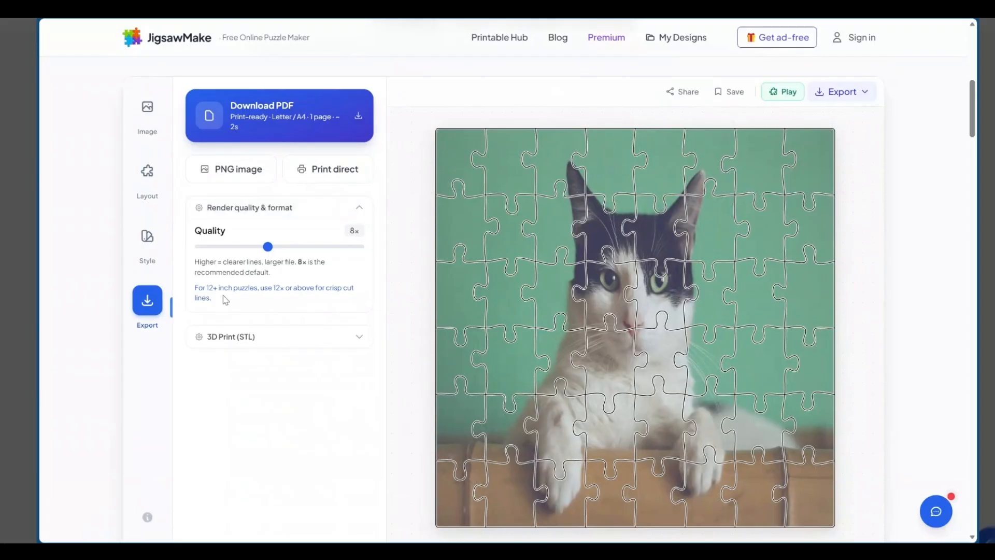
{"action": "left_click", "coordinate": [358, 343]}
{"action": "scroll", "coordinate": [358, 351], "scroll_direction": "down", "scroll_amount": 2}
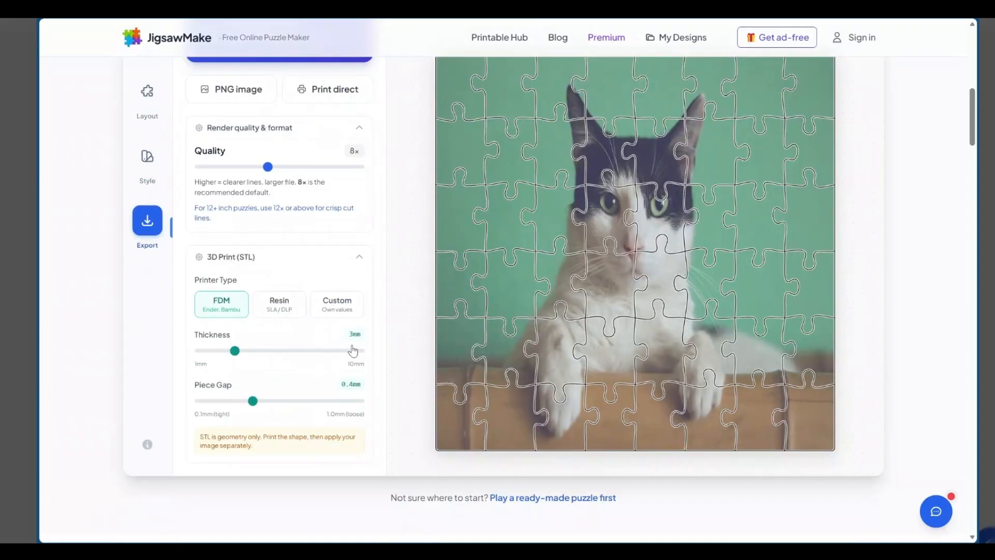
{"action": "scroll", "coordinate": [370, 196], "scroll_direction": "up", "scroll_amount": 3}
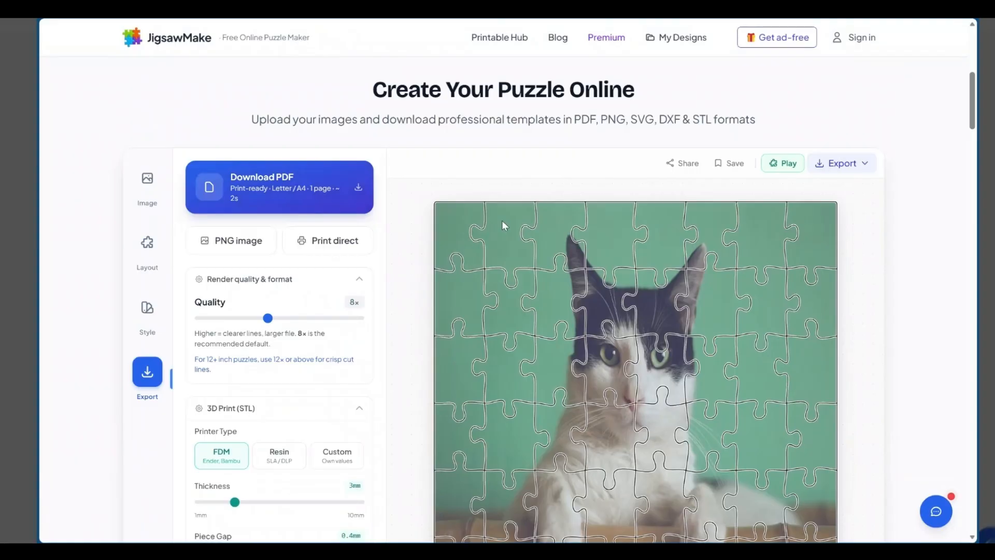
Expand the puzzle's download options, and read the page's sections on features, the four making steps and project ideas
{"action": "left_click", "coordinate": [865, 163]}
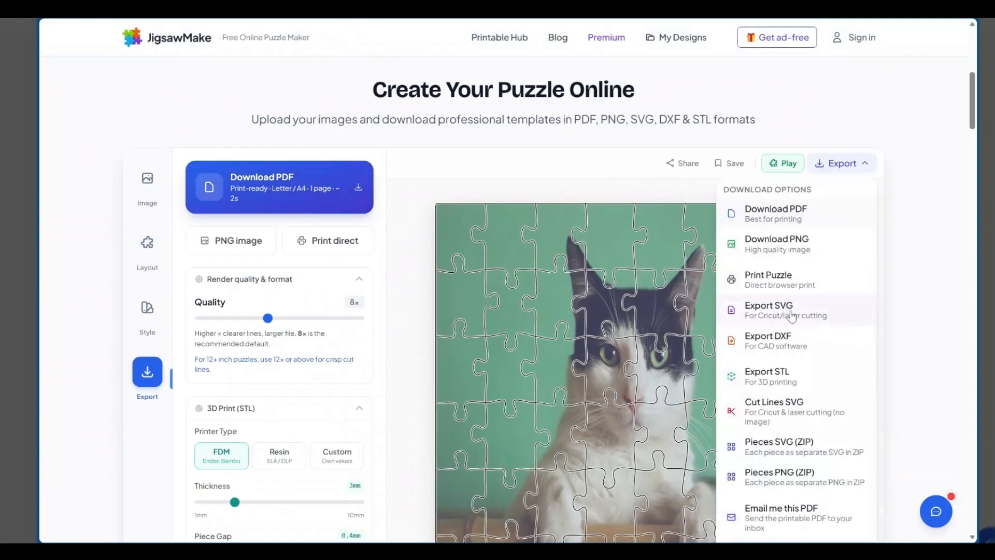
{"action": "scroll", "coordinate": [537, 228], "scroll_direction": "down", "scroll_amount": 3}
{"action": "scroll", "coordinate": [537, 228], "scroll_direction": "down", "scroll_amount": 10}
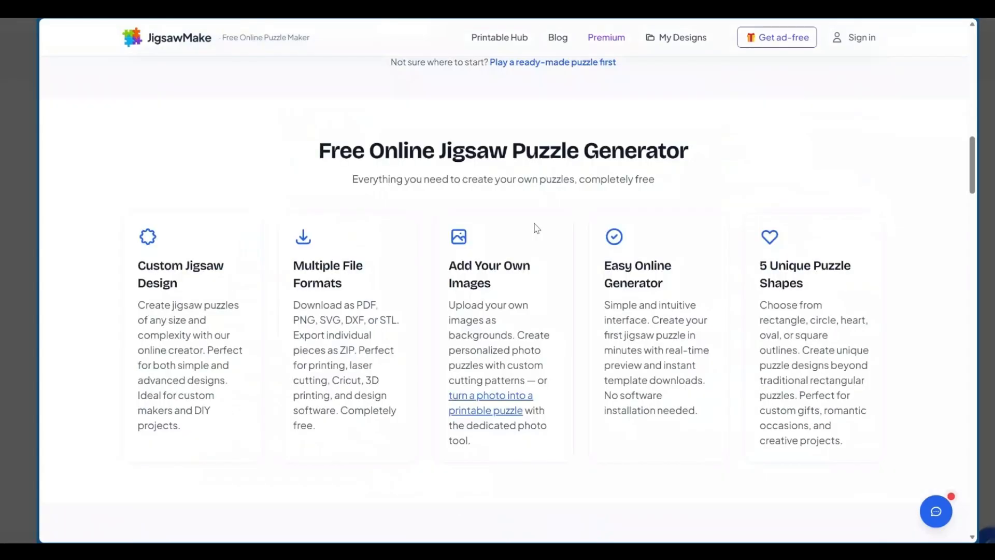
{"action": "scroll", "coordinate": [536, 228], "scroll_direction": "down", "scroll_amount": 1}
{"action": "scroll", "coordinate": [508, 298], "scroll_direction": "down", "scroll_amount": 6}
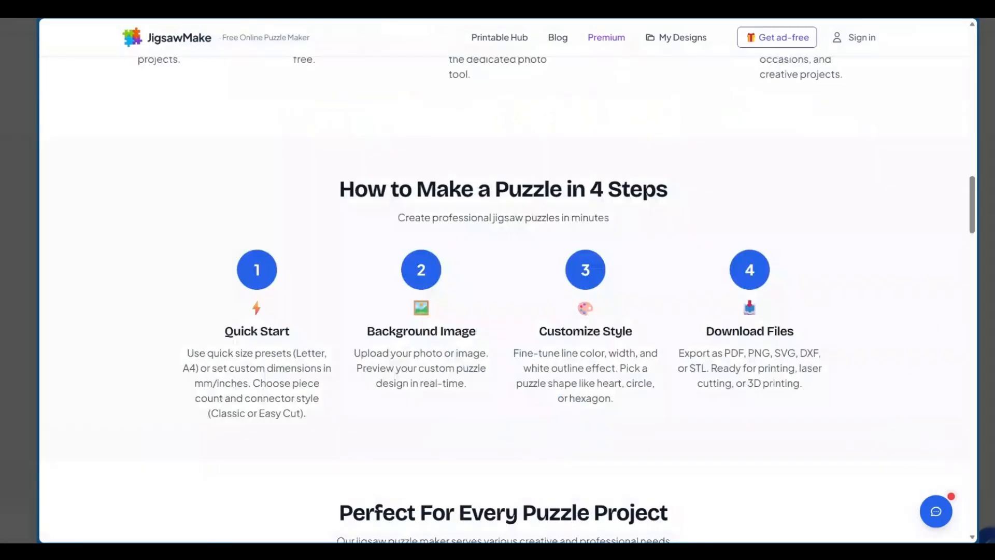
{"action": "scroll", "coordinate": [508, 298], "scroll_direction": "down", "scroll_amount": 1}
{"action": "scroll", "coordinate": [380, 166], "scroll_direction": "down", "scroll_amount": 7}
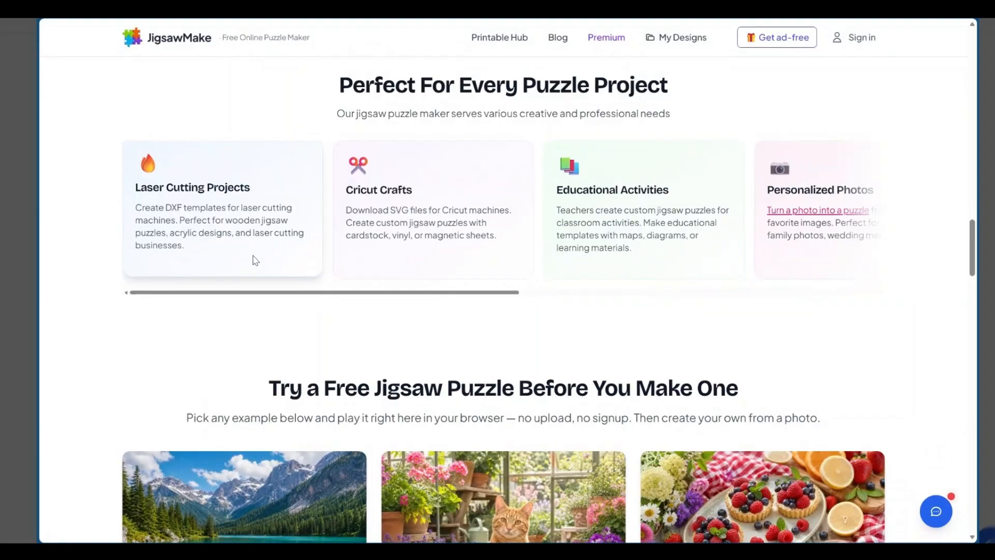
{"action": "scroll", "coordinate": [535, 288], "scroll_direction": "up", "scroll_amount": 6}
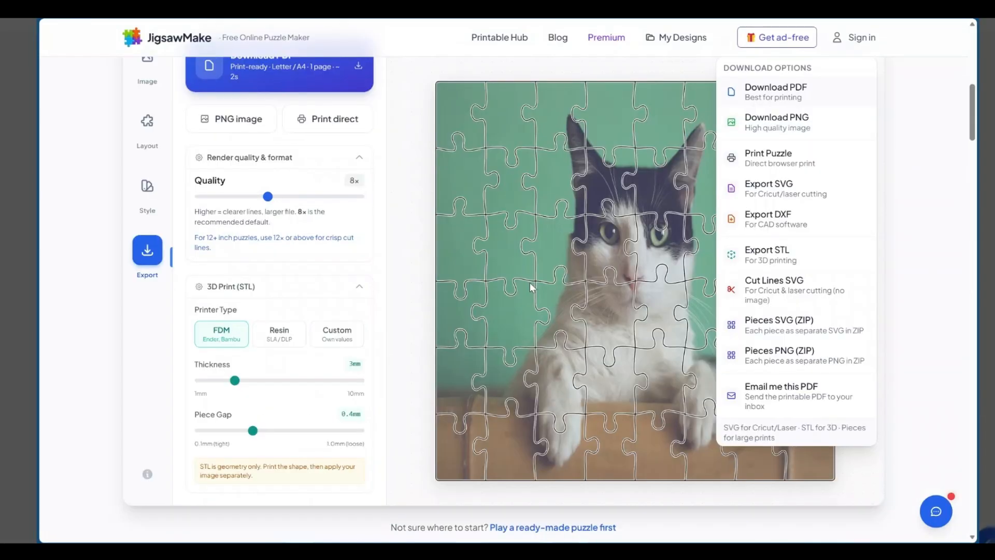
{"action": "scroll", "coordinate": [859, 320], "scroll_direction": "up", "scroll_amount": 1}
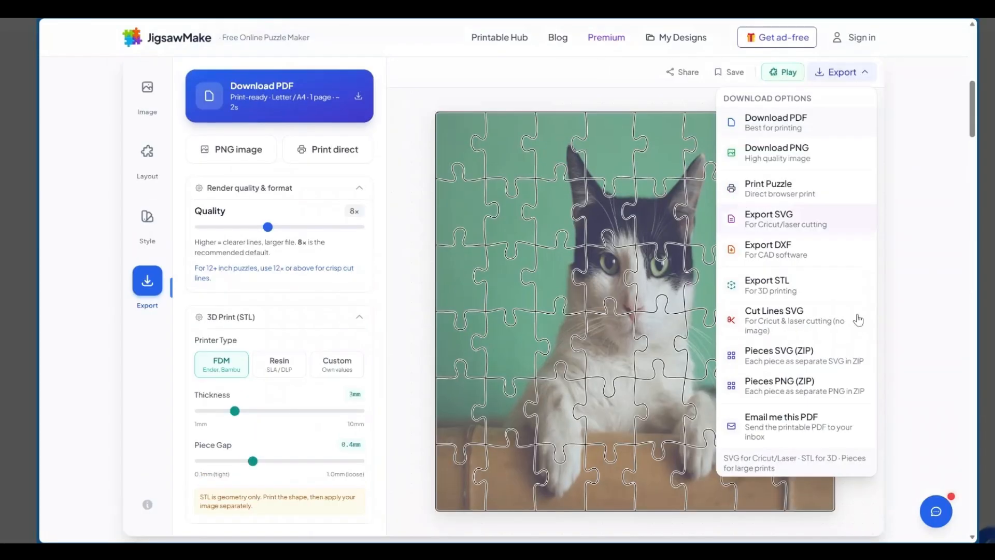
Review the download formats offered for the puzzle, from PDF and PNG to SVG, DXF, STL and separate pieces
{"action": "scroll", "coordinate": [858, 320], "scroll_direction": "down", "scroll_amount": 1}
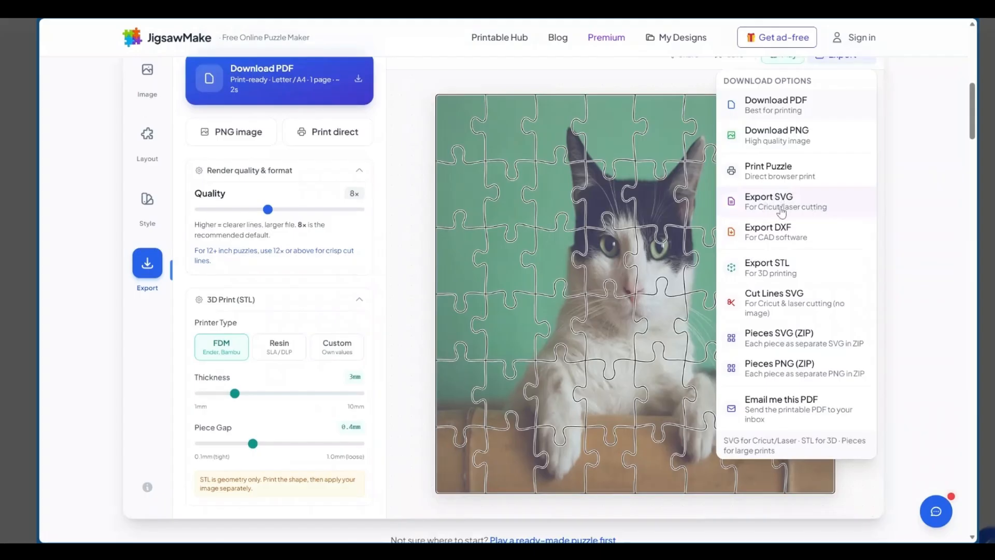
{"action": "scroll", "coordinate": [800, 399], "scroll_direction": "down", "scroll_amount": 1}
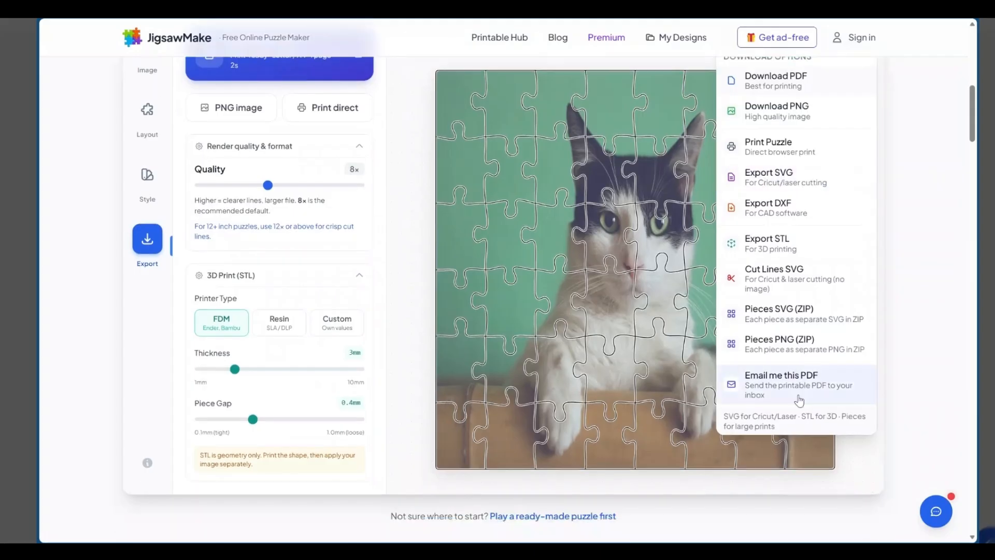
{"action": "scroll", "coordinate": [796, 197], "scroll_direction": "up", "scroll_amount": 5}
{"action": "scroll", "coordinate": [911, 188], "scroll_direction": "up", "scroll_amount": 1}
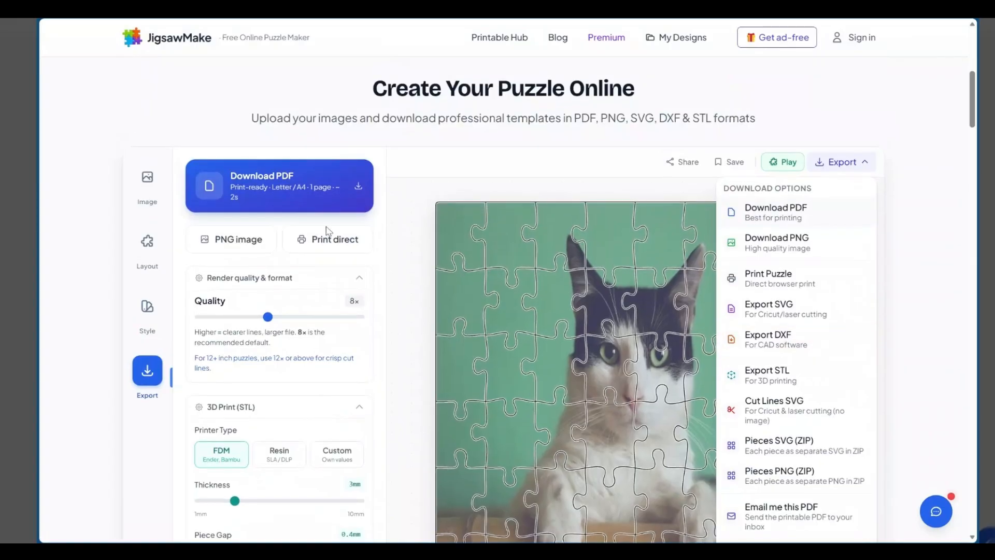
Remove the cat photo from the puzzle, and set the background image source to uploading a photo
{"action": "left_click", "coordinate": [147, 178]}
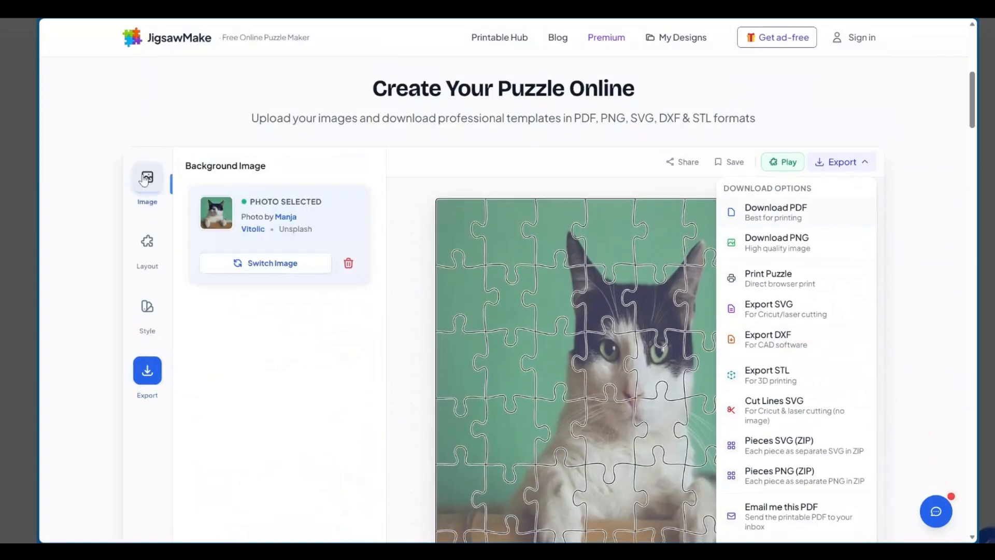
{"action": "left_click", "coordinate": [317, 264]}
{"action": "scroll", "coordinate": [434, 258], "scroll_direction": "down", "scroll_amount": 2}
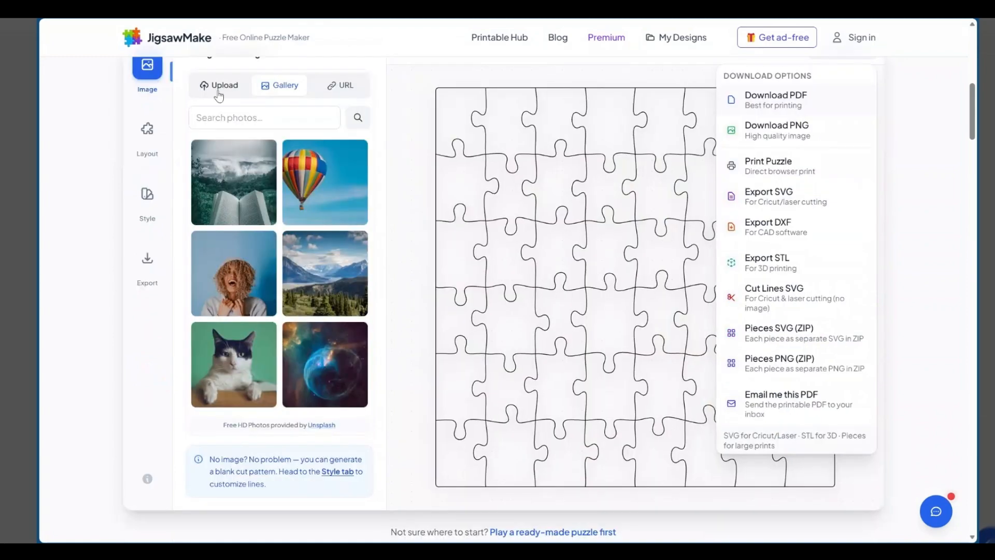
{"action": "left_click", "coordinate": [219, 87]}
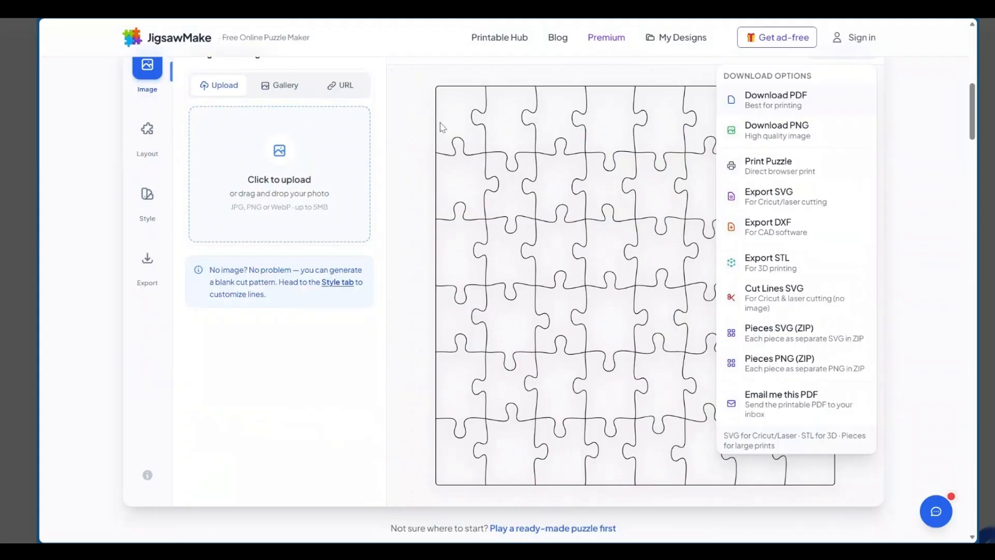
{"action": "scroll", "coordinate": [220, 221], "scroll_direction": "up", "scroll_amount": 2}
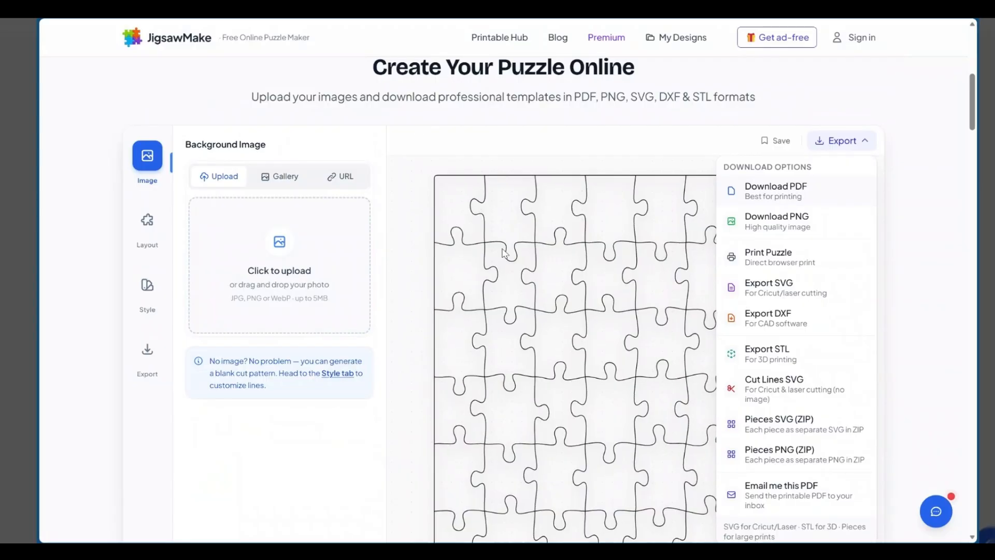
{"action": "scroll", "coordinate": [504, 253], "scroll_direction": "down", "scroll_amount": 3}
{"action": "scroll", "coordinate": [684, 279], "scroll_direction": "up", "scroll_amount": 3}
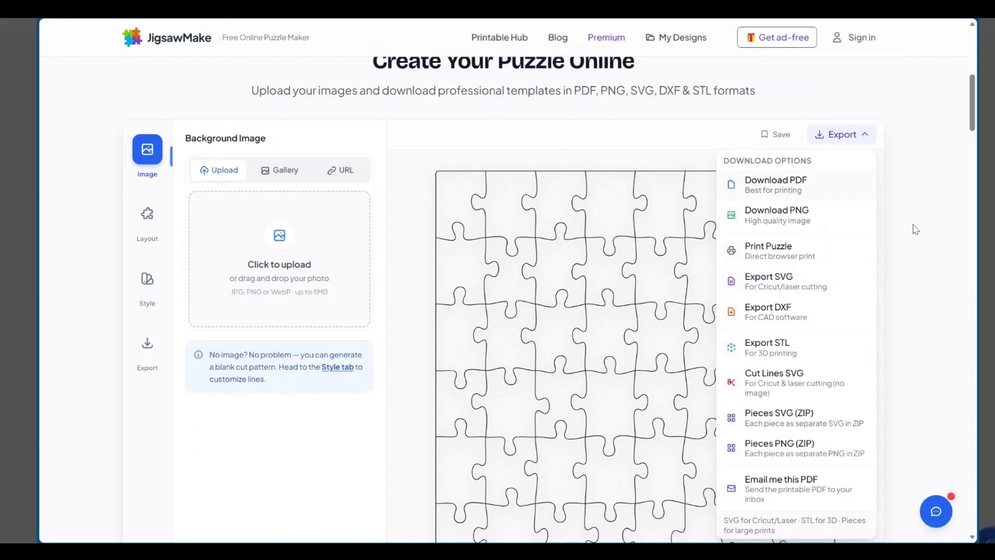
Look over the generator's feature overview and the blank puzzle's difficulty, shape and dimension settings
{"action": "scroll", "coordinate": [409, 261], "scroll_direction": "down", "scroll_amount": 5}
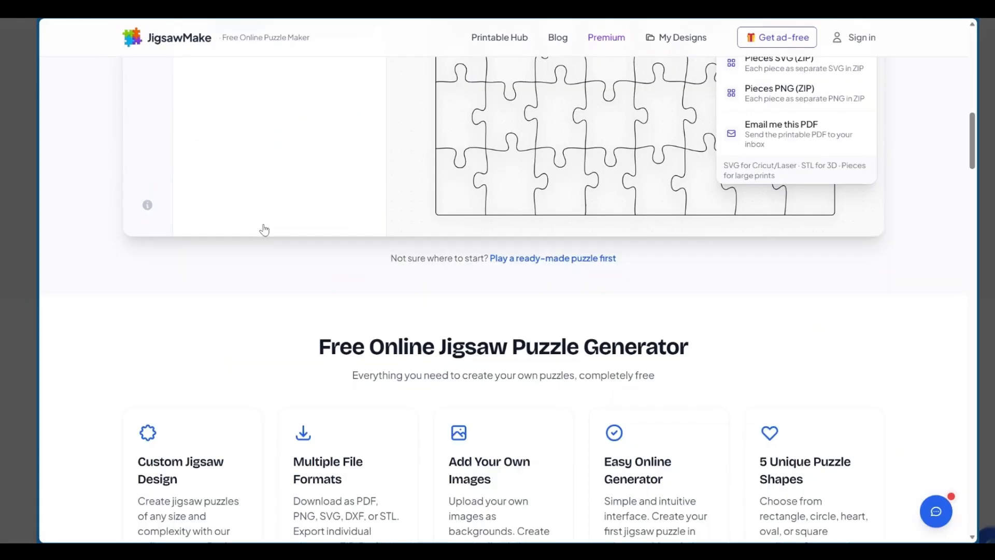
{"action": "scroll", "coordinate": [264, 230], "scroll_direction": "down", "scroll_amount": 4}
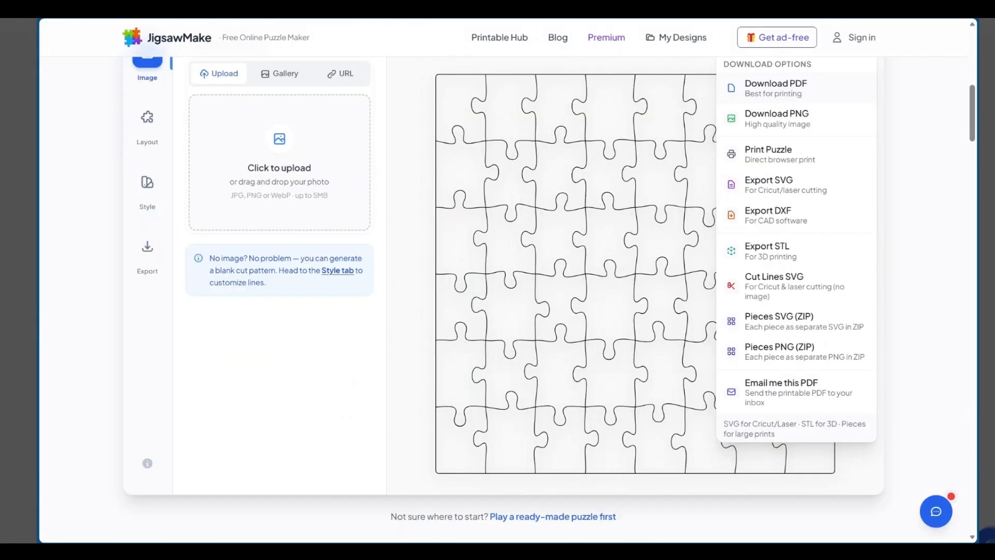
{"action": "scroll", "coordinate": [450, 301], "scroll_direction": "up", "scroll_amount": 4}
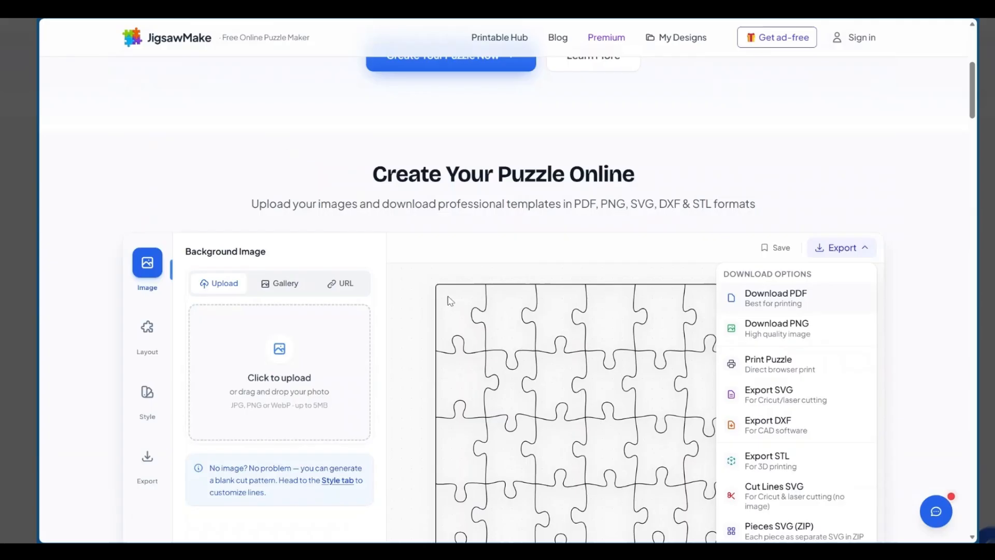
{"action": "scroll", "coordinate": [326, 281], "scroll_direction": "down", "scroll_amount": 1}
{"action": "scroll", "coordinate": [325, 282], "scroll_direction": "down", "scroll_amount": 1}
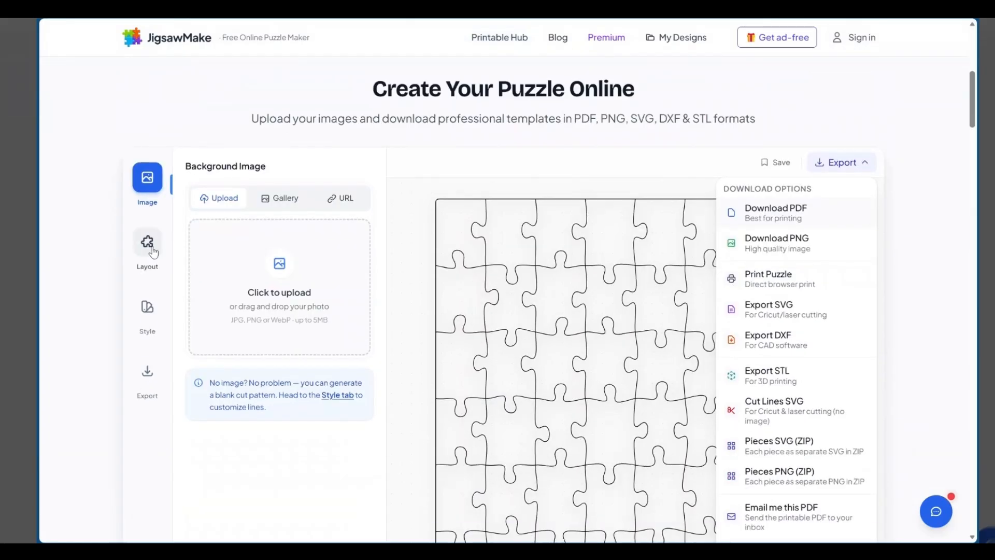
{"action": "left_click", "coordinate": [150, 244]}
{"action": "scroll", "coordinate": [474, 176], "scroll_direction": "down", "scroll_amount": 2}
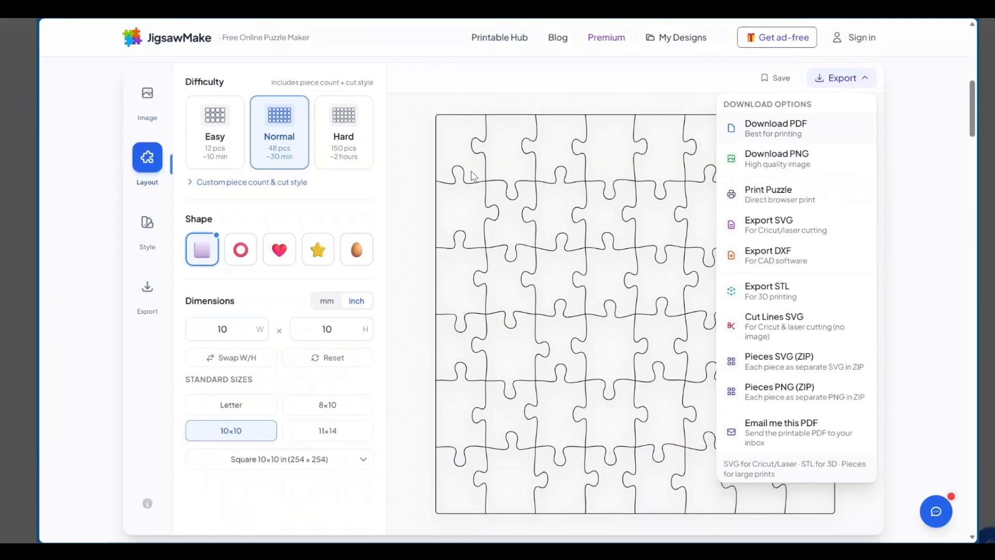
Switch to the Canva design and move the white-lined family puzzle on page 3 to the page's left edge and slightly lower
{"action": "scroll", "coordinate": [473, 175], "scroll_direction": "down", "scroll_amount": 2}
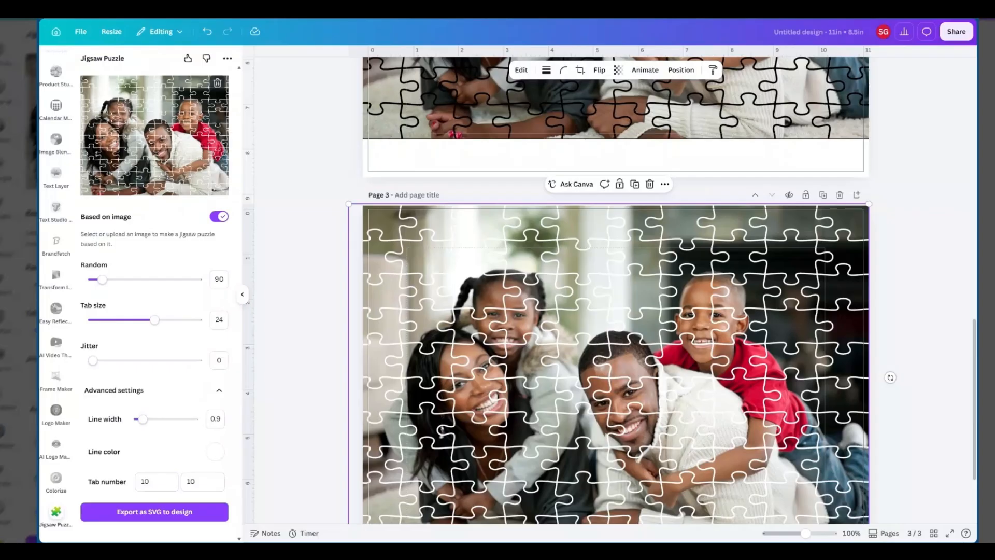
{"action": "scroll", "coordinate": [647, 218], "scroll_direction": "down", "scroll_amount": 2}
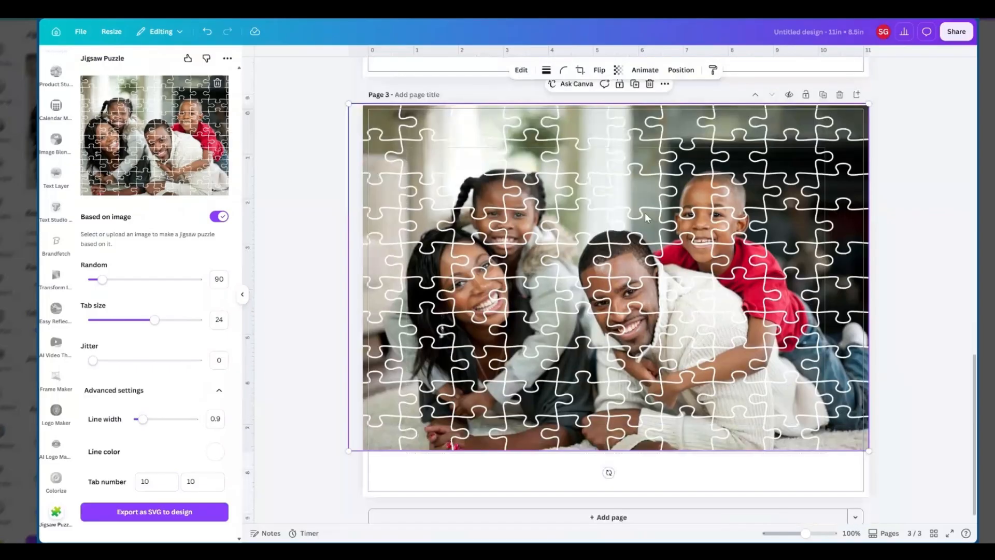
{"action": "left_click_drag", "start_coordinate": [647, 218], "coordinate": [659, 228]}
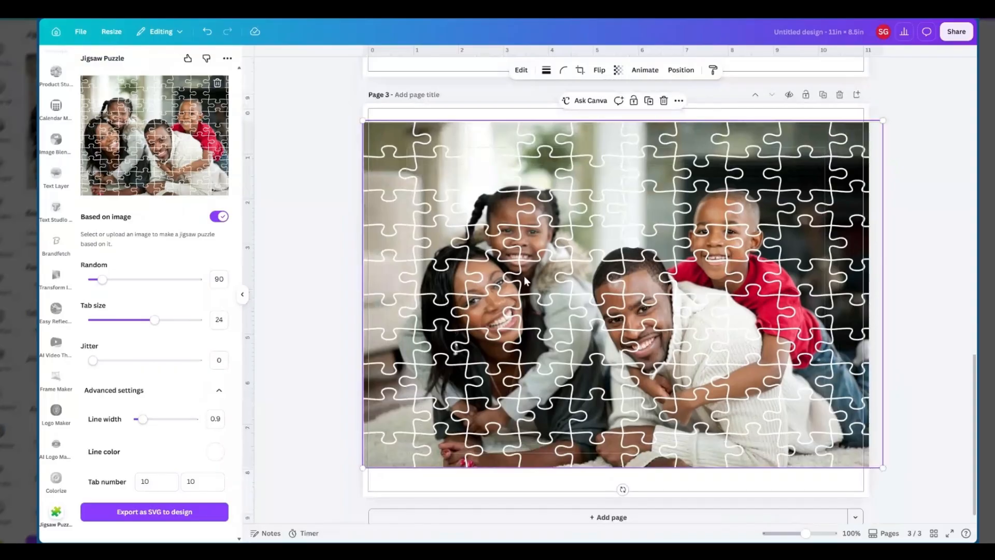
Add a blank page after the white-lined family puzzle on page 3
{"action": "scroll", "coordinate": [688, 218], "scroll_direction": "up", "scroll_amount": 3}
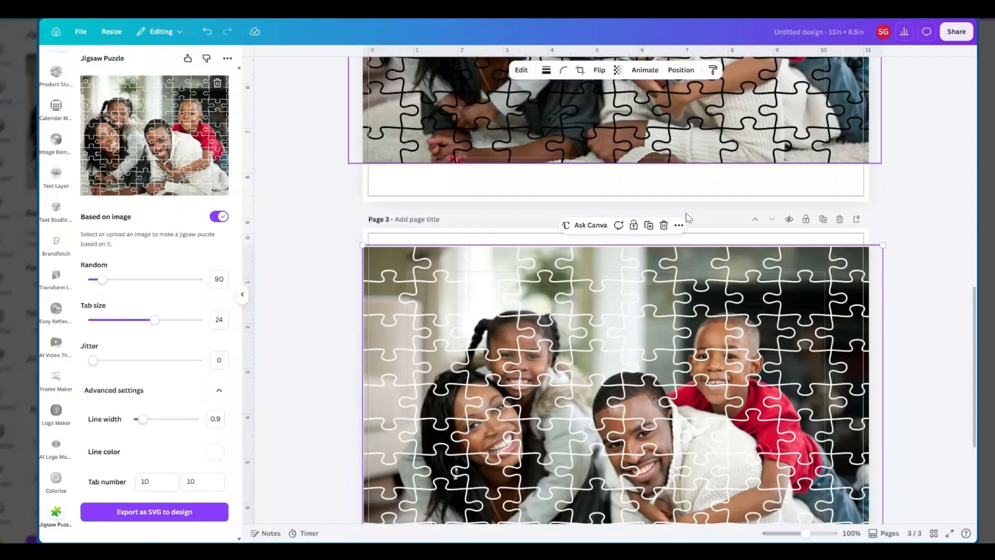
{"action": "scroll", "coordinate": [688, 217], "scroll_direction": "down", "scroll_amount": 2}
{"action": "left_click", "coordinate": [857, 133]}
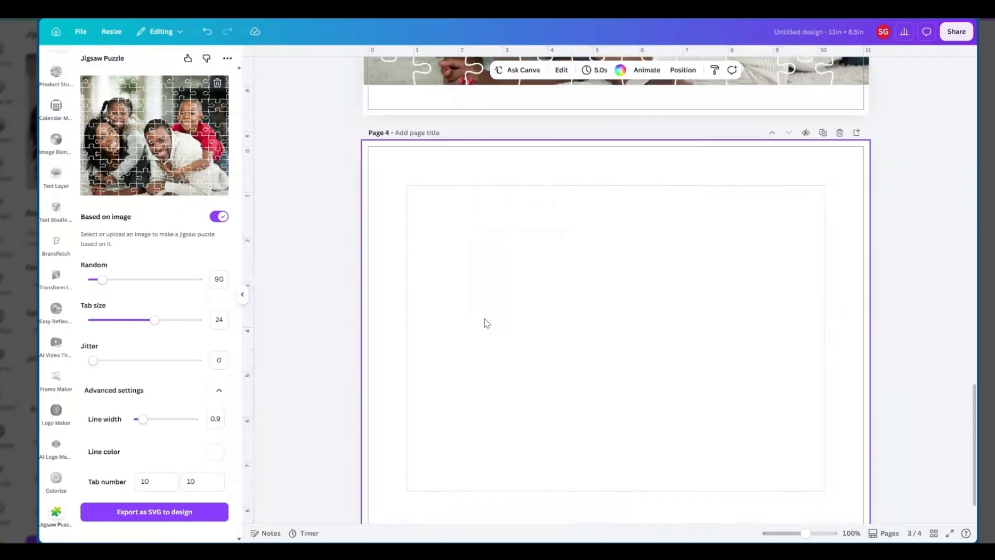
Start resizing all pages of the design to a custom size, setting the width to 10 in
{"action": "left_click", "coordinate": [78, 32]}
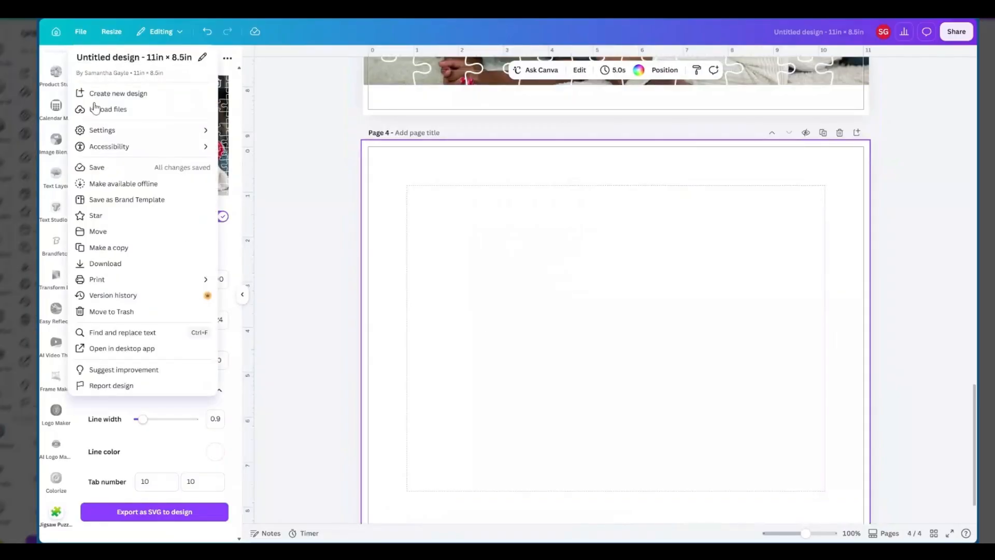
{"action": "left_click", "coordinate": [108, 35]}
{"action": "left_click", "coordinate": [109, 34]}
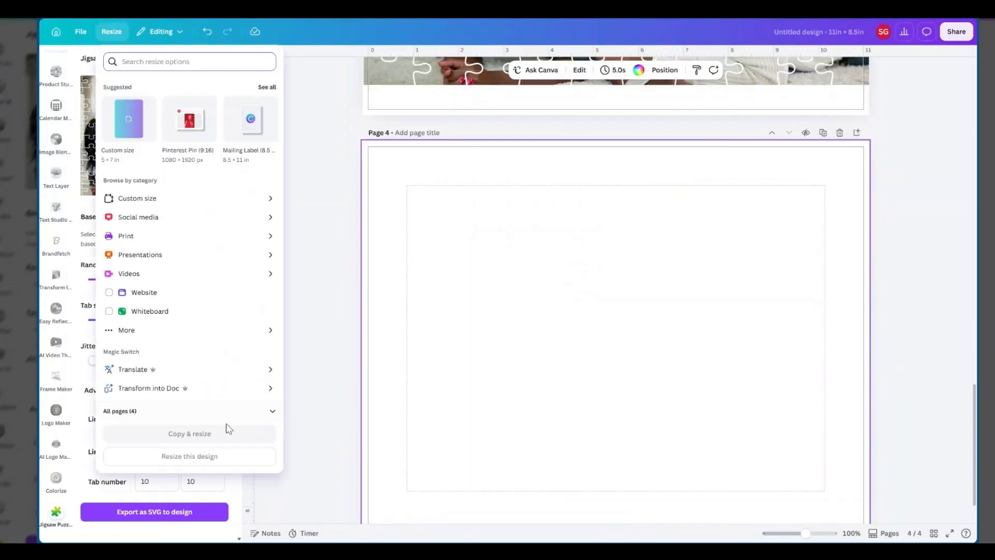
{"action": "left_click", "coordinate": [136, 412]}
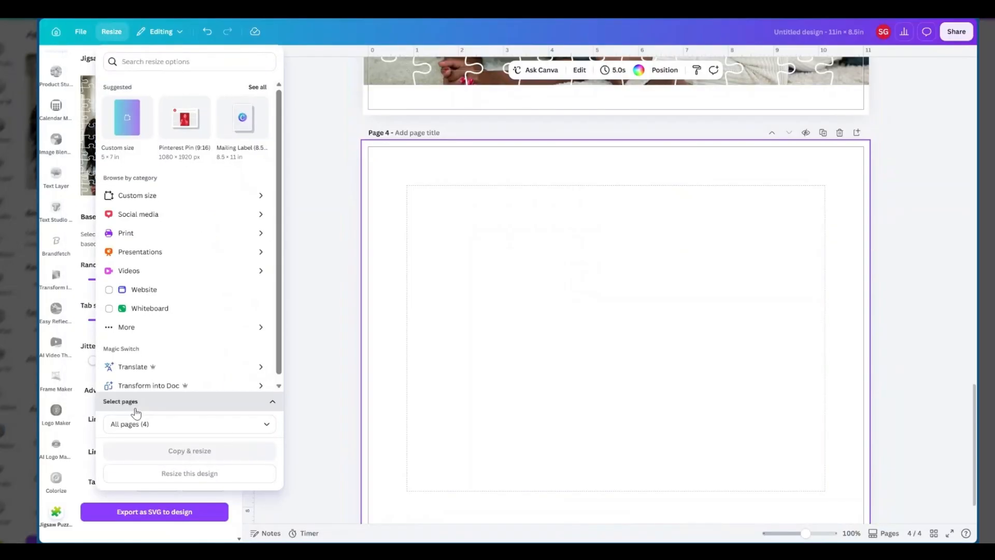
{"action": "left_click", "coordinate": [141, 197]}
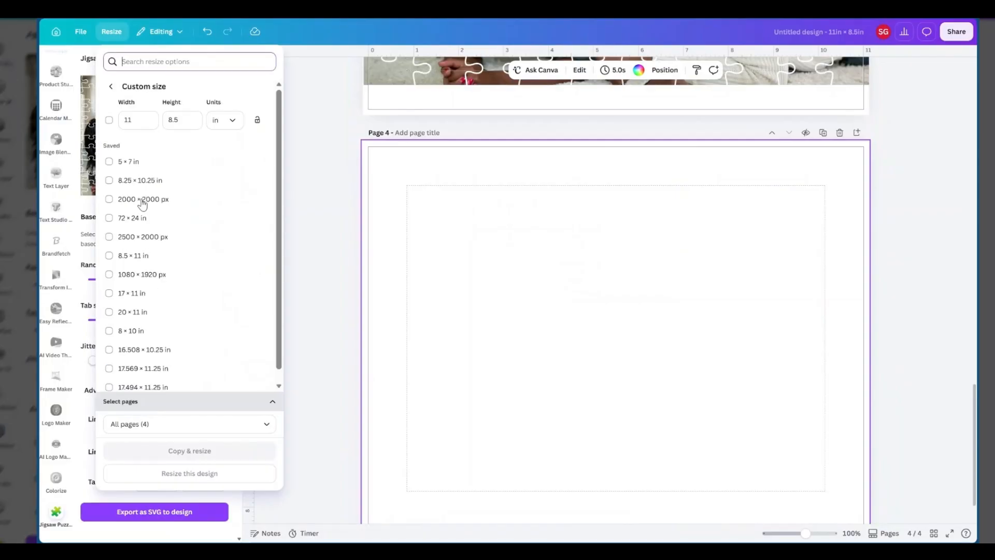
{"action": "left_click", "coordinate": [134, 120]}
{"action": "key", "text": "BackSpace"}
{"action": "type", "text": "0"}
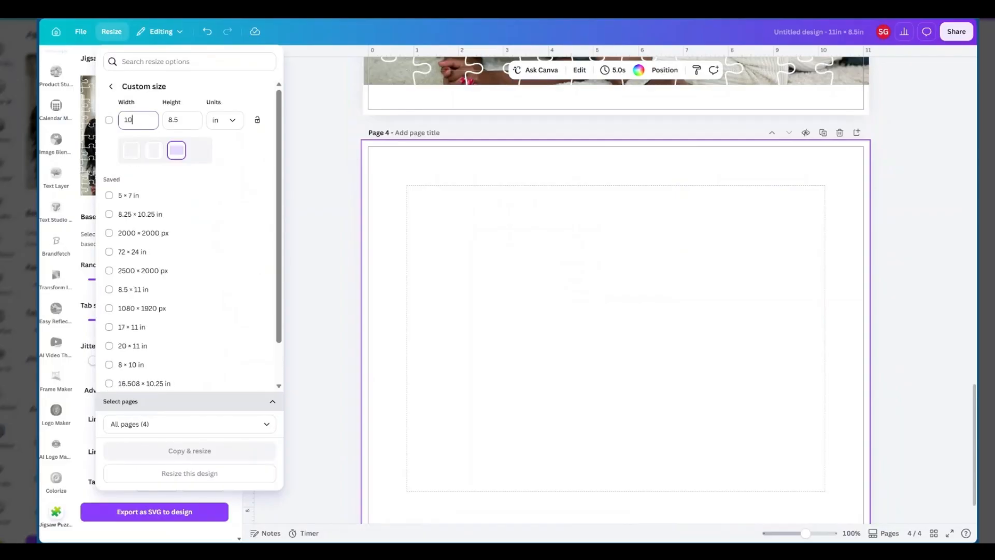
Set the custom height to 10 in and create a resized copy of the design
{"action": "left_click", "coordinate": [178, 119]}
{"action": "key", "text": "BackSpace"}
{"action": "key", "text": "BackSpace"}
{"action": "key", "text": "BackSpace"}
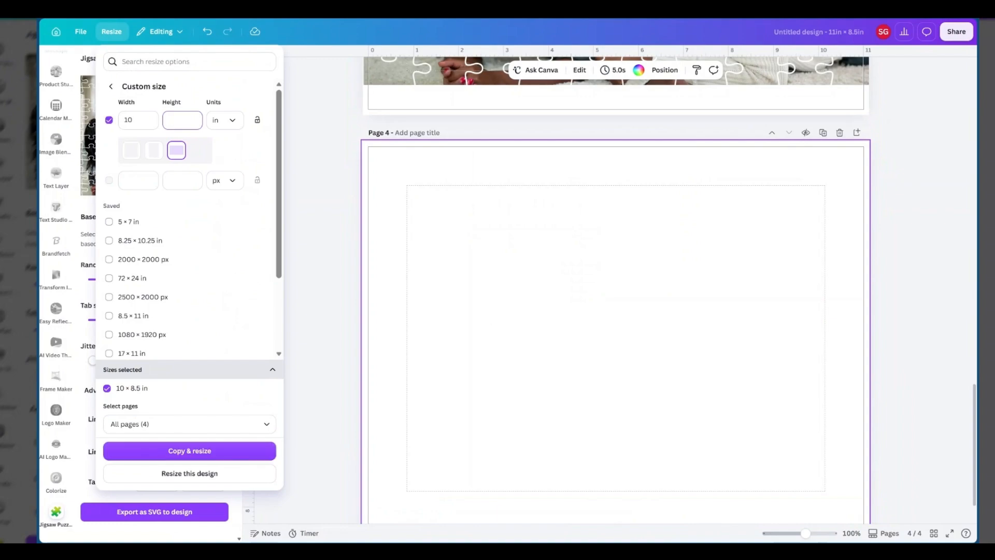
{"action": "type", "text": "10"}
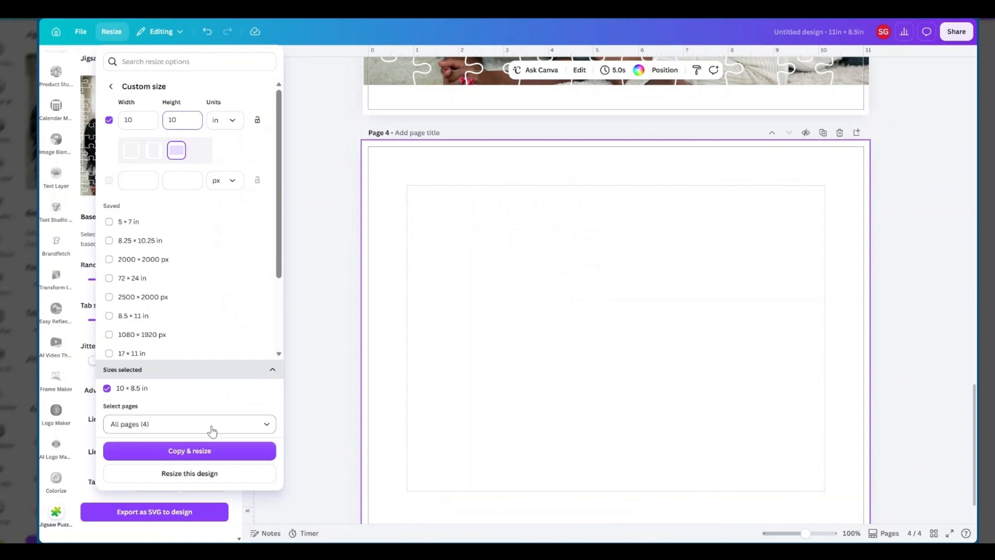
{"action": "left_click", "coordinate": [160, 459]}
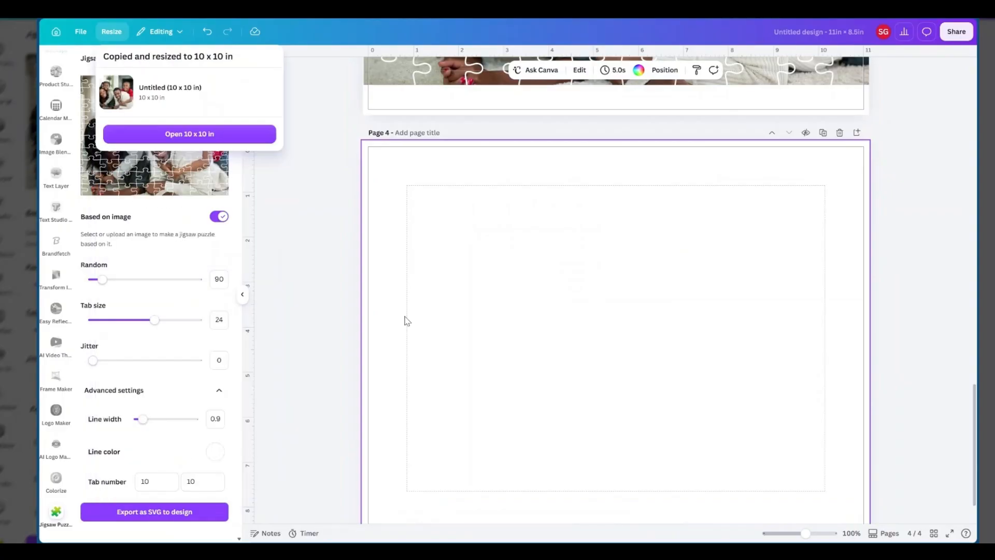
Open the 10 x 10 in copy and go through its pages to the blank page 4
{"action": "left_click", "coordinate": [154, 143]}
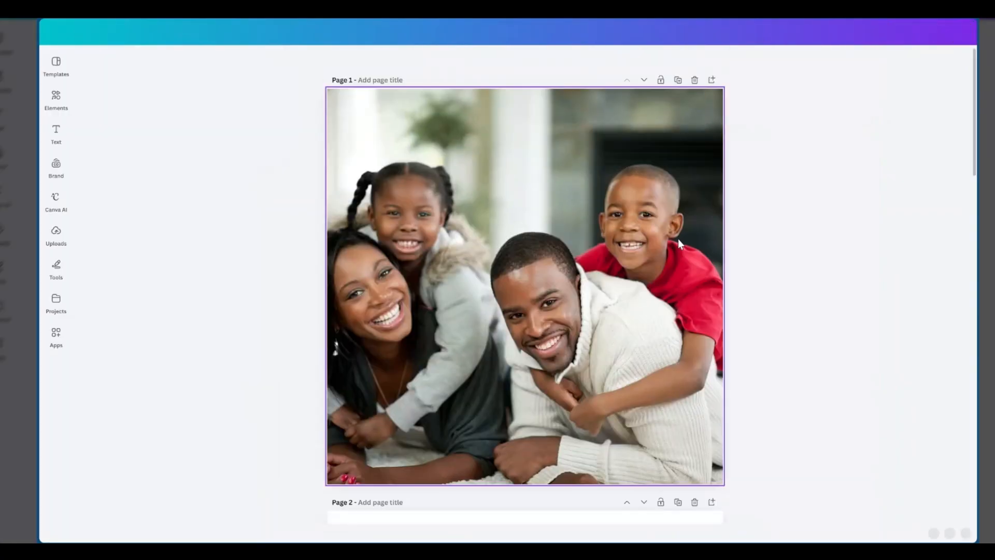
{"action": "scroll", "coordinate": [615, 269], "scroll_direction": "down", "scroll_amount": 10}
{"action": "scroll", "coordinate": [615, 269], "scroll_direction": "down", "scroll_amount": 6}
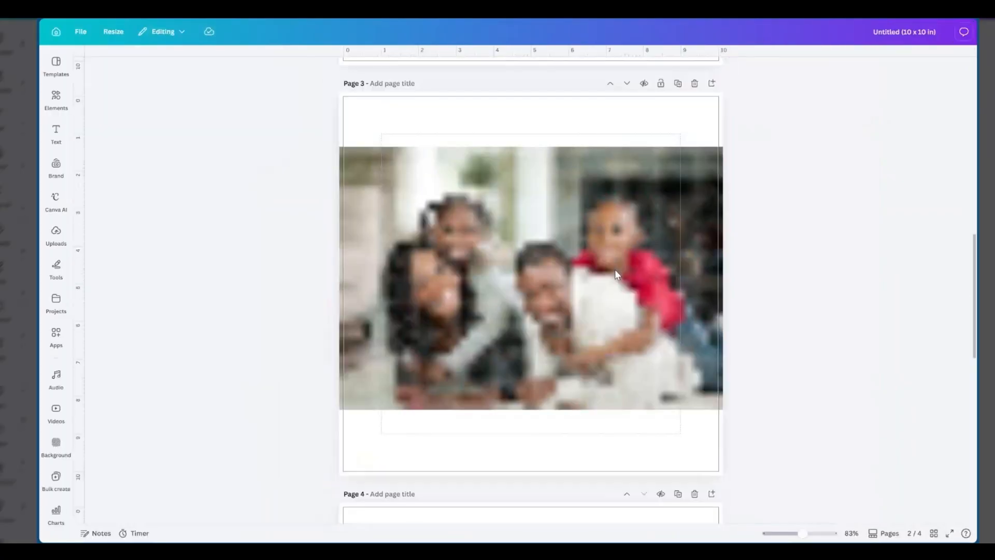
{"action": "scroll", "coordinate": [616, 270], "scroll_direction": "down", "scroll_amount": 5}
{"action": "scroll", "coordinate": [569, 239], "scroll_direction": "down", "scroll_amount": 3}
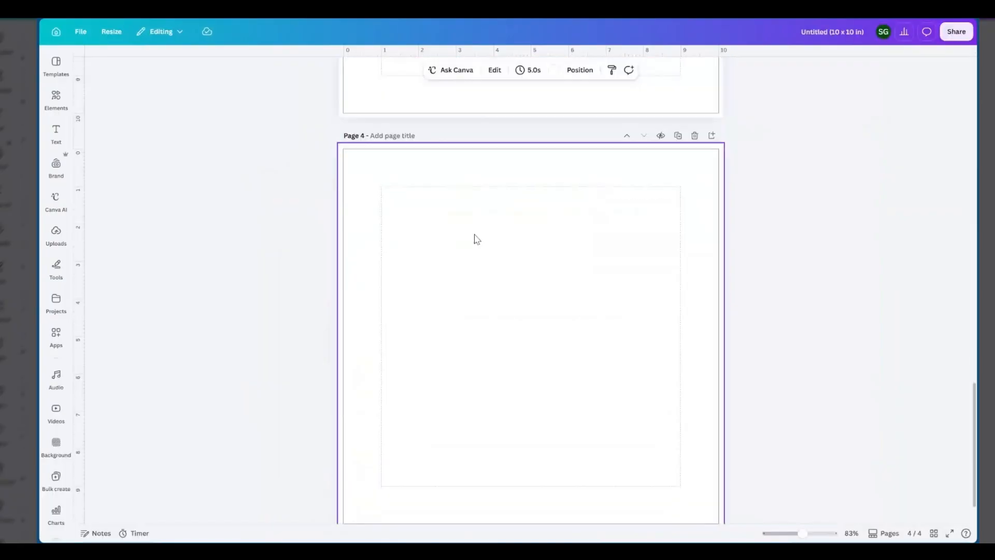
{"action": "scroll", "coordinate": [474, 235], "scroll_direction": "up", "scroll_amount": 1}
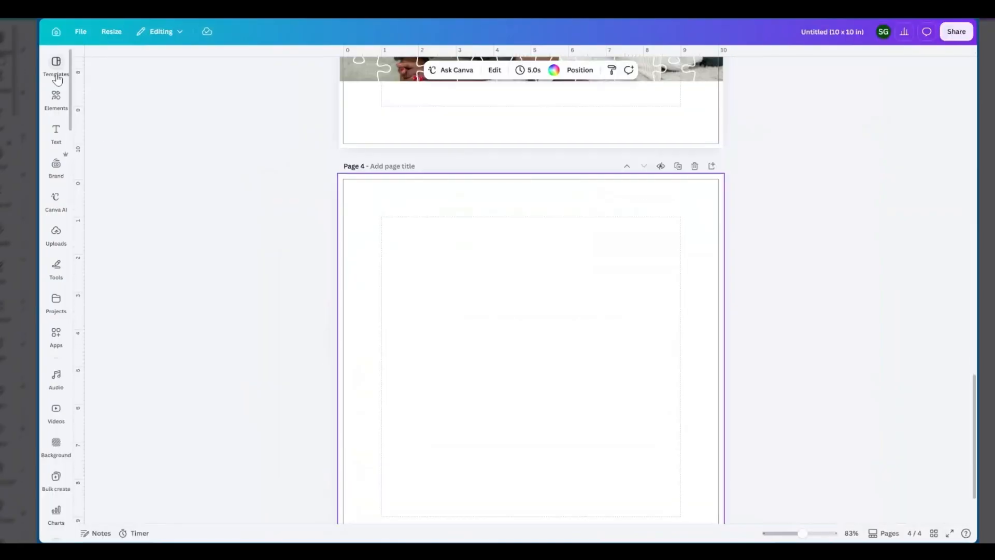
Search the Canva apps for "jig" and open the Jigsaw Puzzle app
{"action": "left_click", "coordinate": [56, 337]}
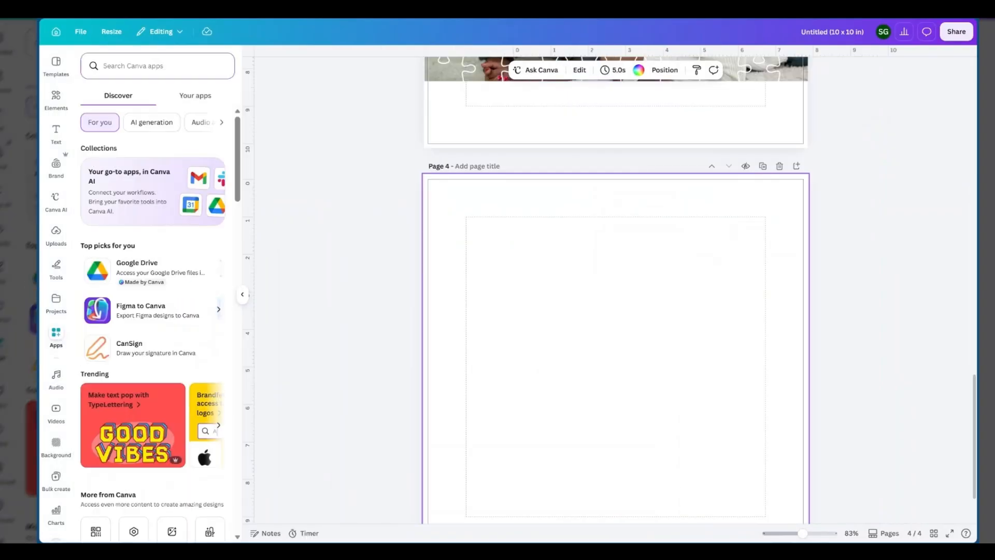
{"action": "type", "text": "jo"}
{"action": "key", "text": "BackSpace"}
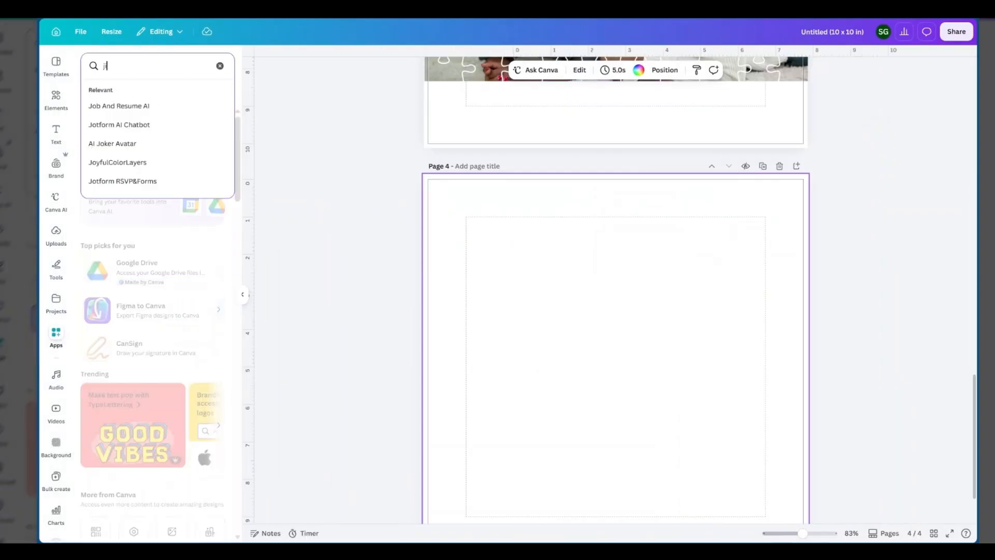
{"action": "type", "text": "ig"}
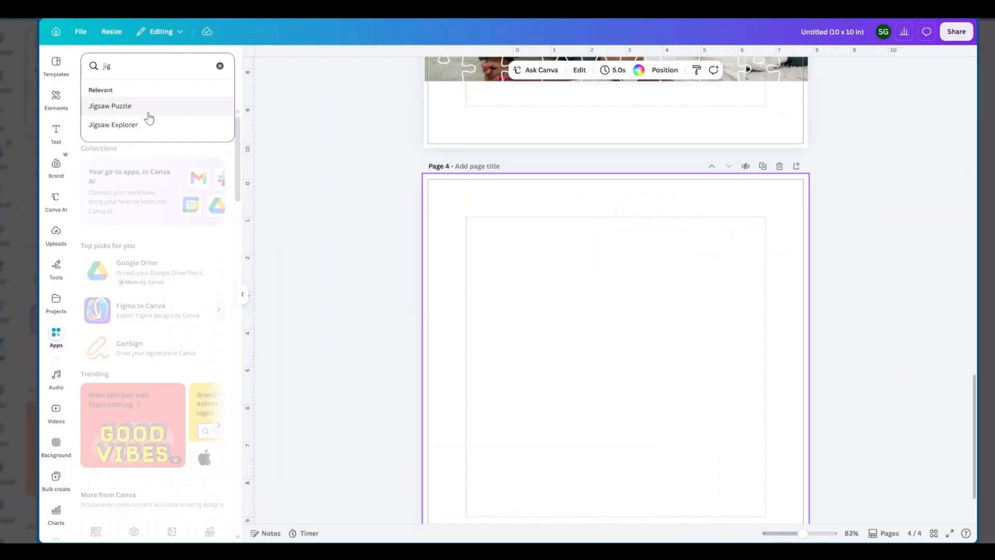
{"action": "left_click", "coordinate": [110, 106]}
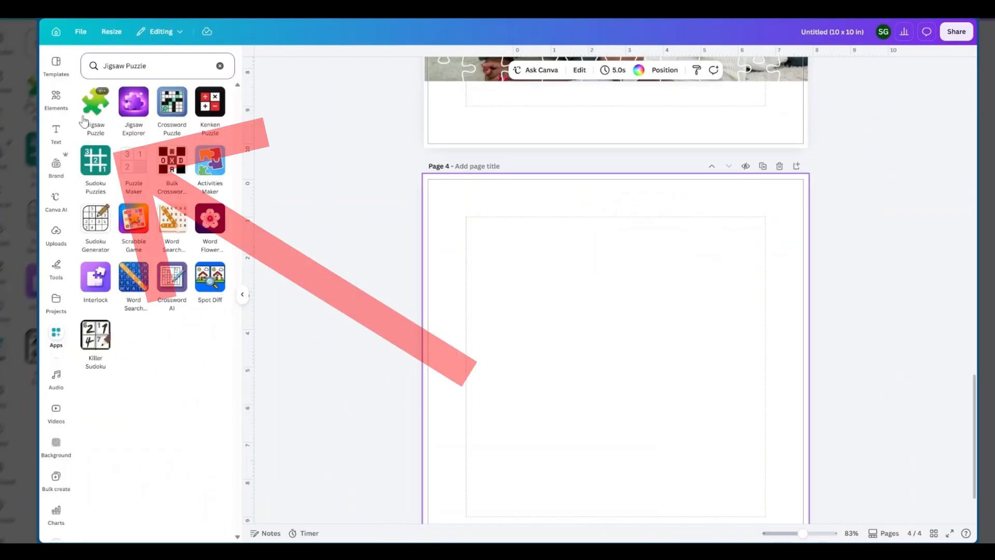
{"action": "left_click", "coordinate": [96, 107]}
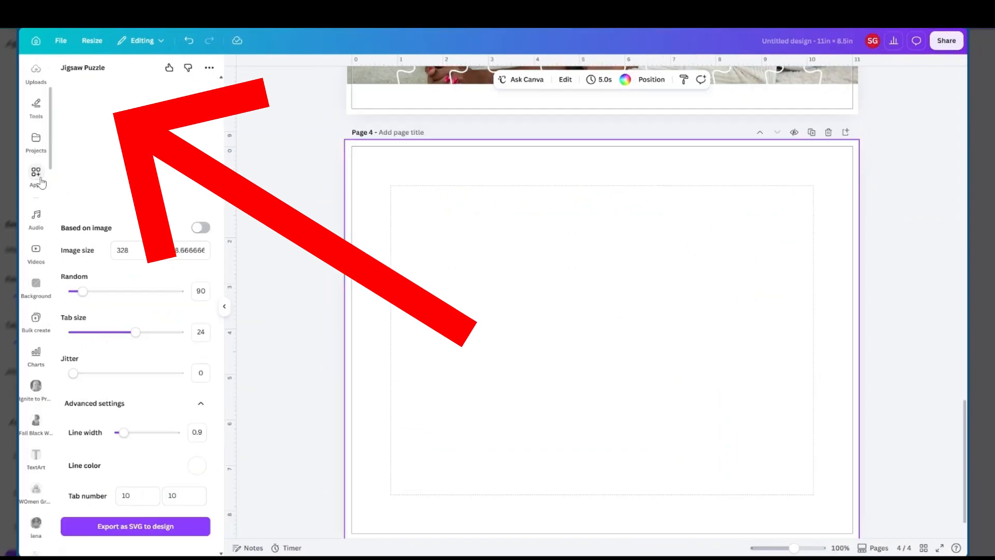
In the 11in × 8.5in design, reopen the Jigsaw Puzzle app and turn on basing the puzzle on an image
{"action": "left_click", "coordinate": [36, 177]}
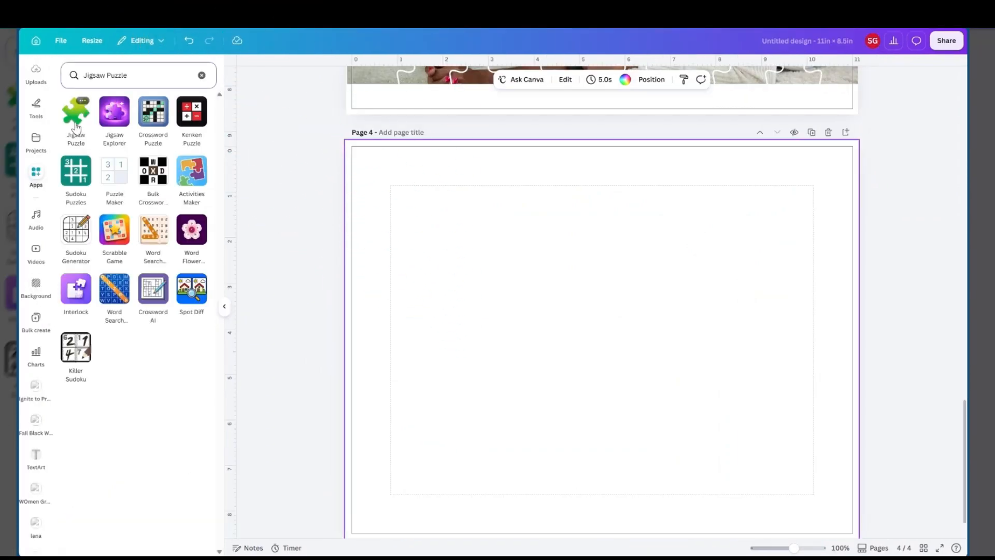
{"action": "left_click", "coordinate": [72, 126]}
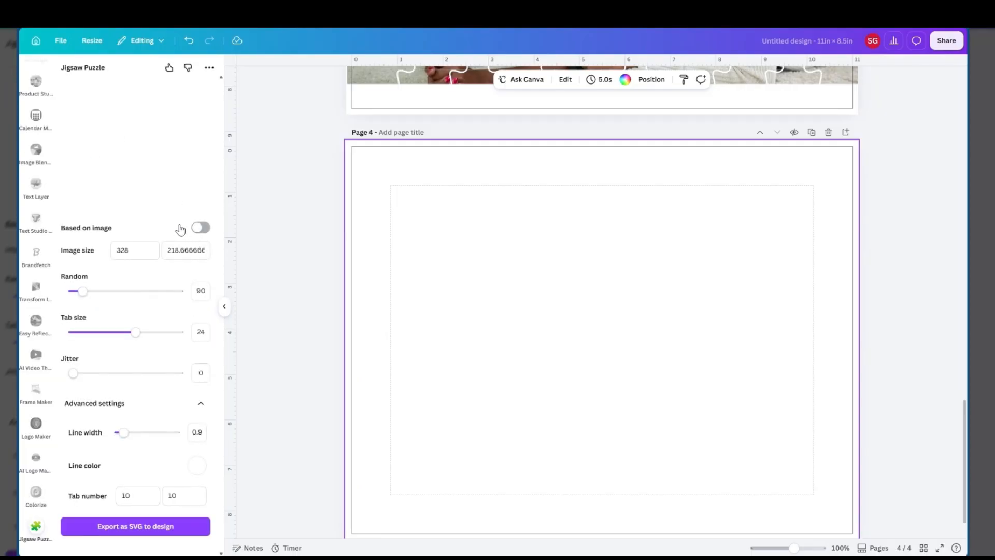
{"action": "left_click", "coordinate": [200, 227]}
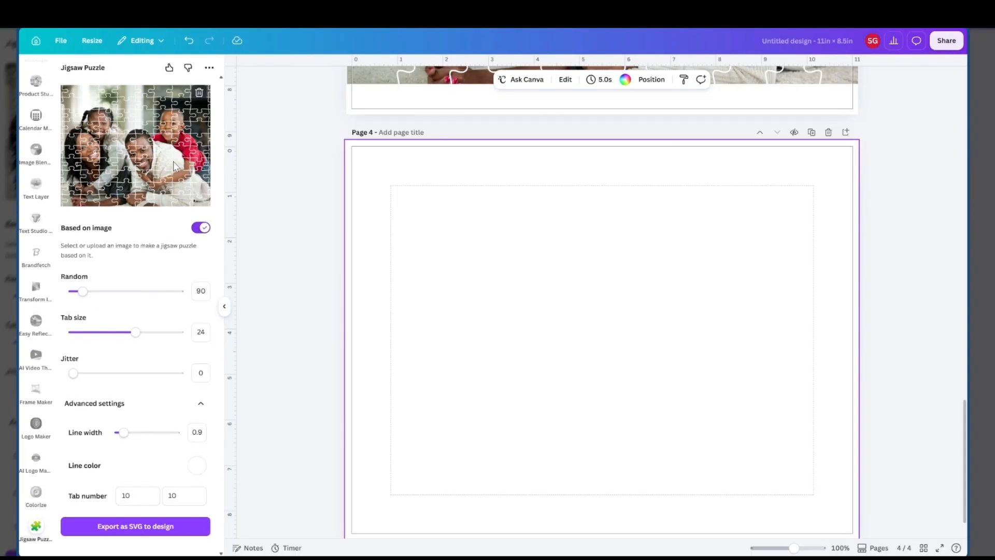
Search the design elements for "cat" and limit the results to photos
{"action": "scroll", "coordinate": [46, 134], "scroll_direction": "up", "scroll_amount": 5}
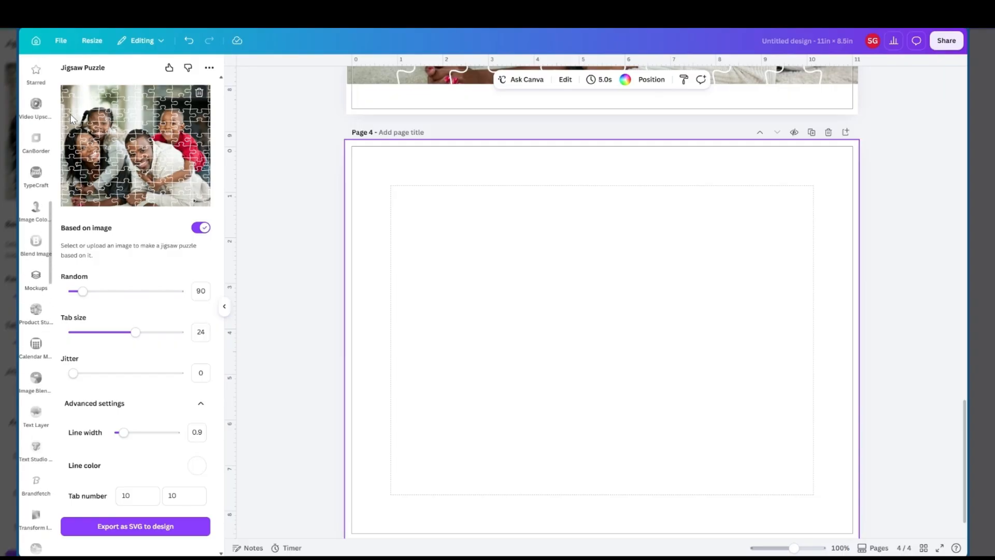
{"action": "scroll", "coordinate": [47, 134], "scroll_direction": "up", "scroll_amount": 5}
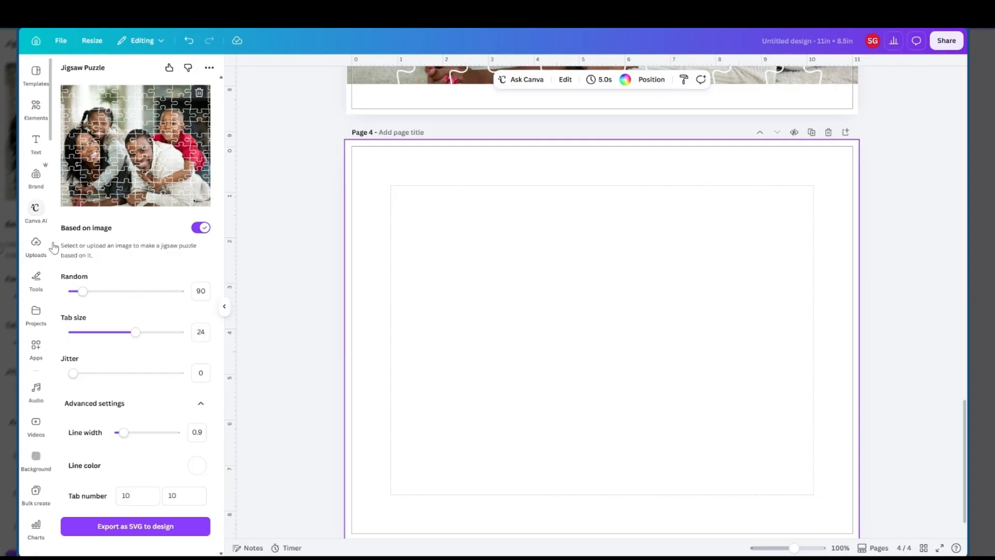
{"action": "left_click", "coordinate": [36, 109]}
{"action": "left_click", "coordinate": [116, 75]}
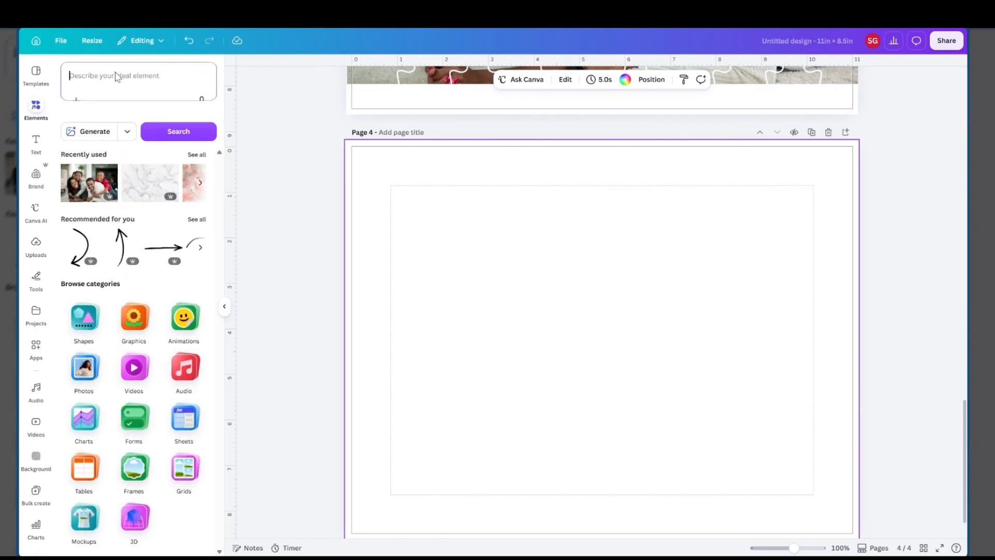
{"action": "type", "text": "cat"}
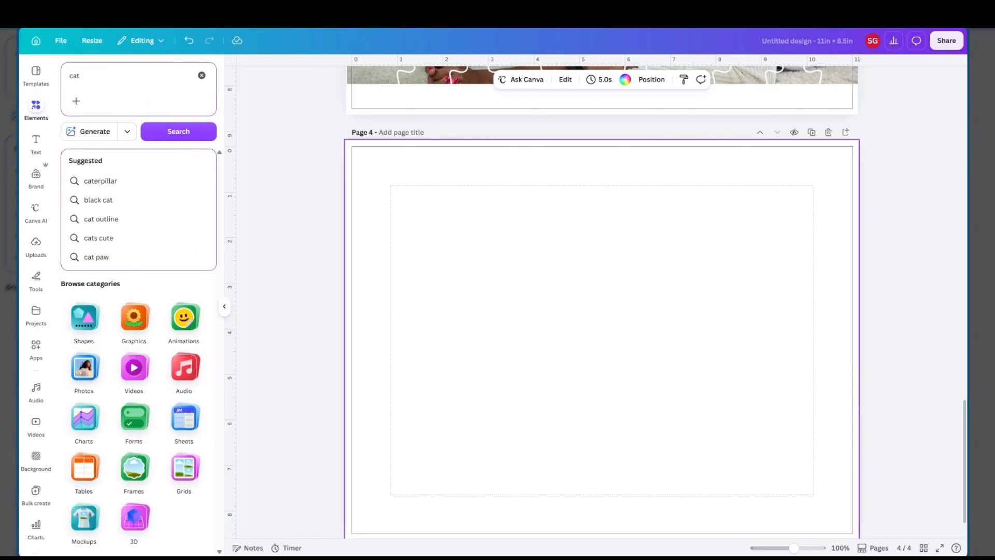
{"action": "key", "text": "Return"}
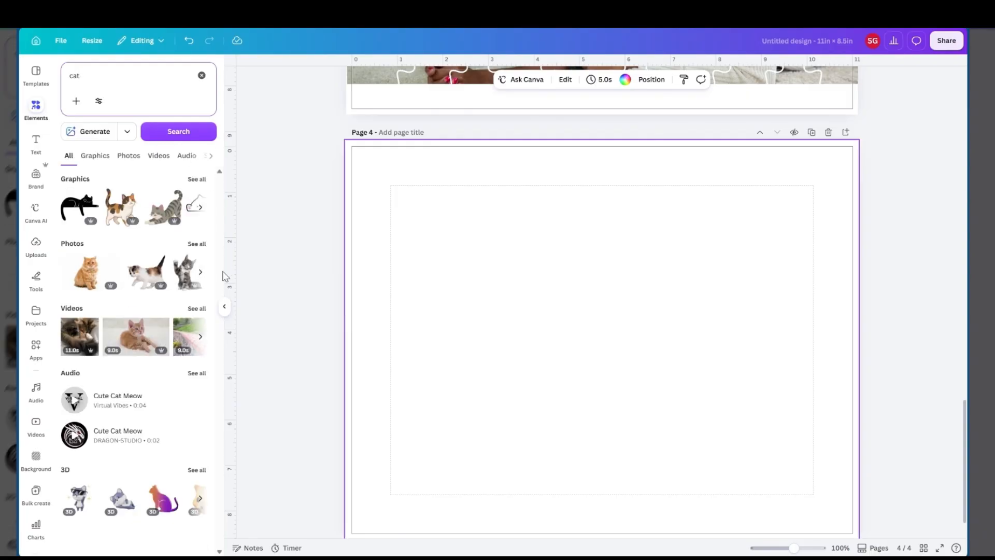
{"action": "left_click", "coordinate": [128, 156]}
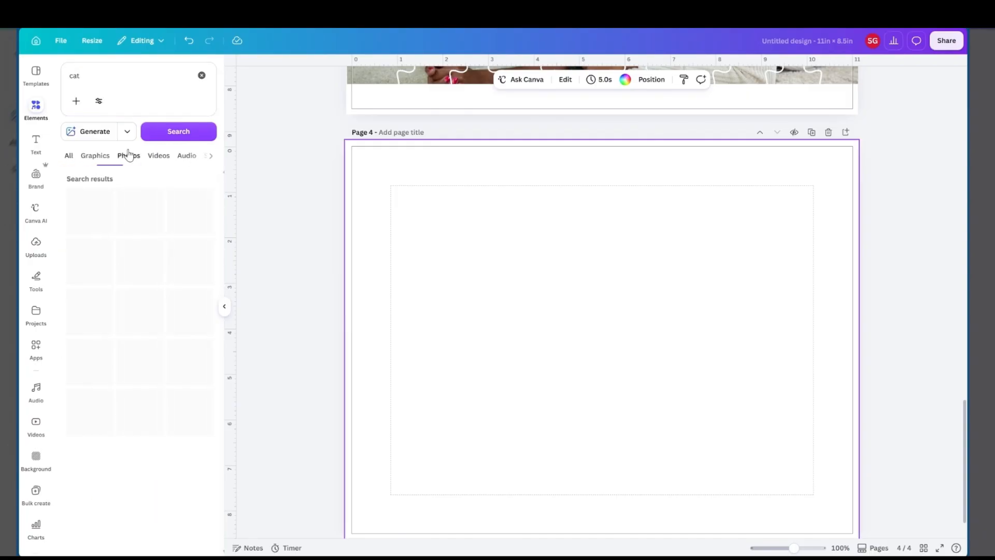
Add the photo of the orange kitten on striped fabric to page 4 and set it as the page background
{"action": "left_click", "coordinate": [175, 330]}
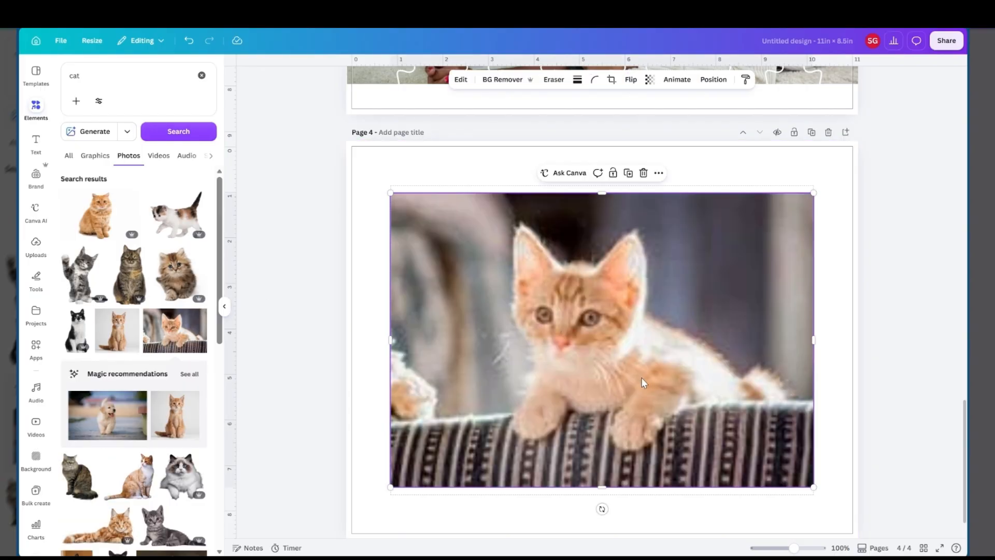
{"action": "left_click_drag", "start_coordinate": [641, 377], "coordinate": [595, 325]}
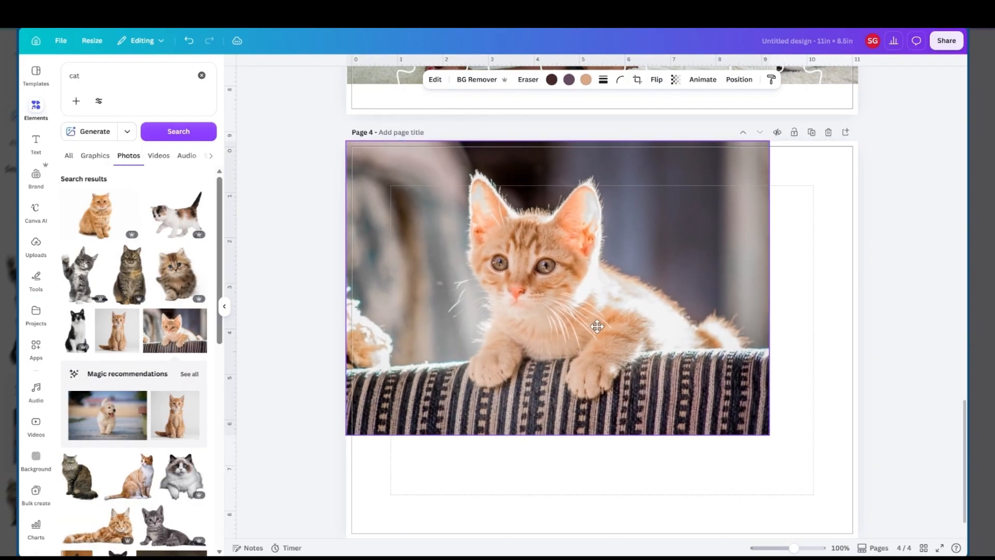
{"action": "right_click", "coordinate": [562, 313]}
{"action": "left_click", "coordinate": [617, 495]}
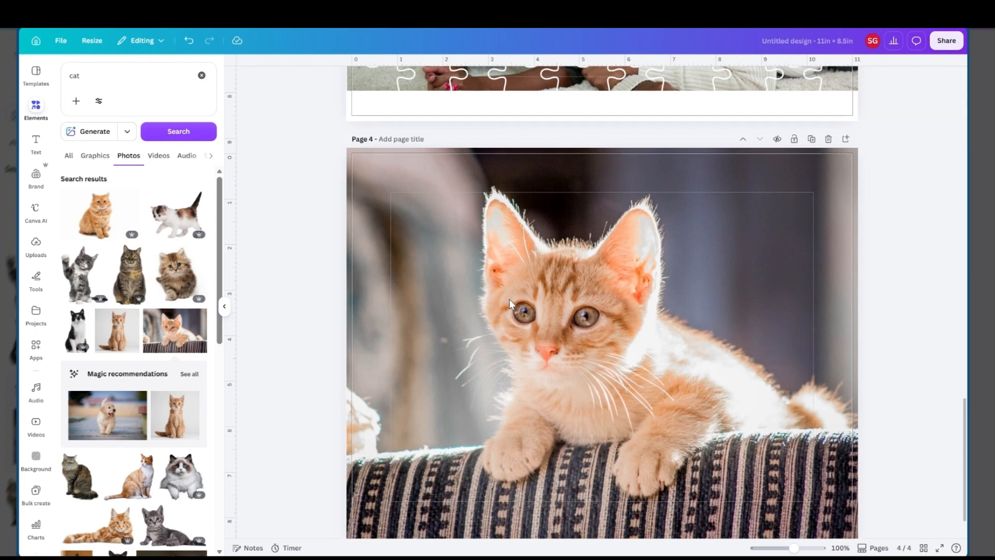
Return to the Jigsaw Puzzle app and try to pick page 4's kitten background as the puzzle image
{"action": "left_click", "coordinate": [36, 347]}
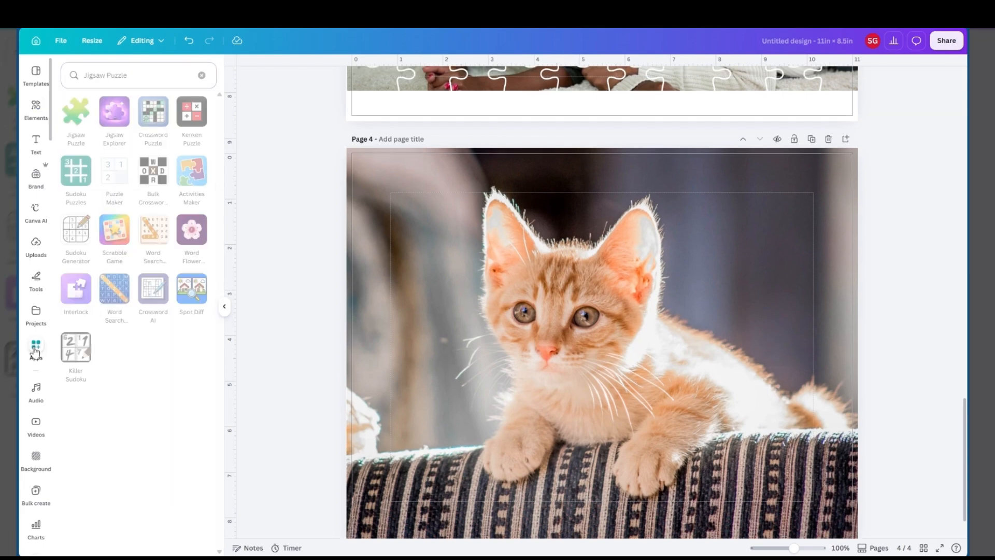
{"action": "left_click", "coordinate": [76, 111]}
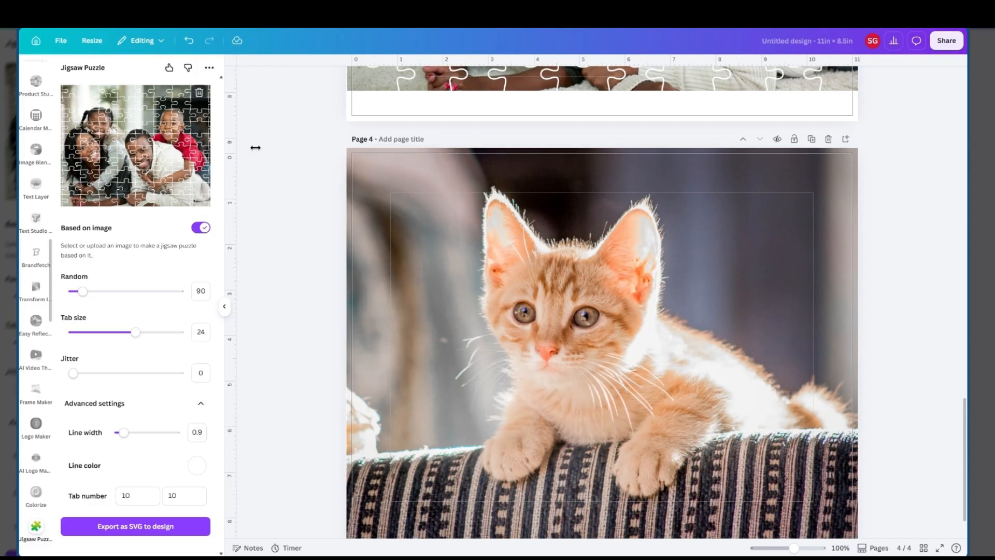
{"action": "left_click", "coordinate": [459, 244]}
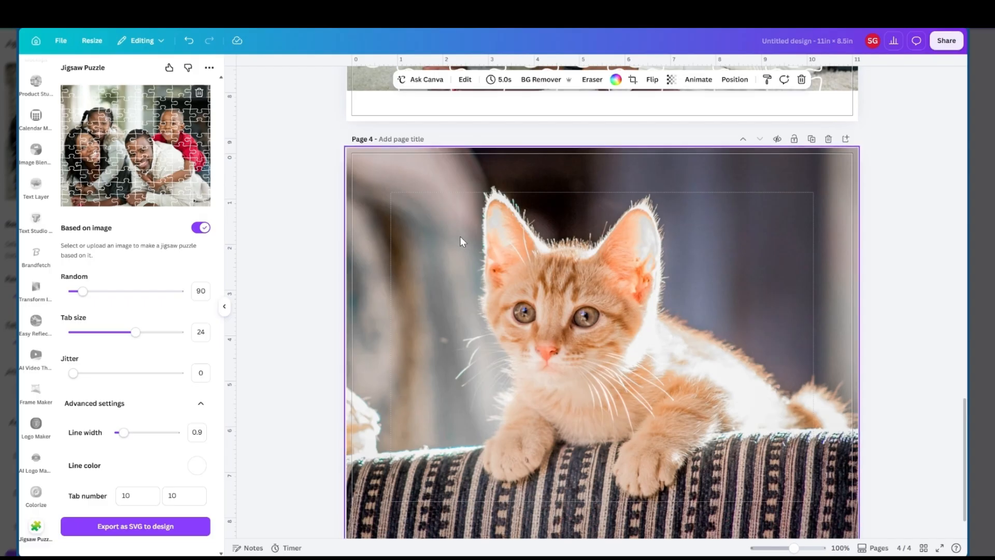
{"action": "left_click", "coordinate": [460, 236]}
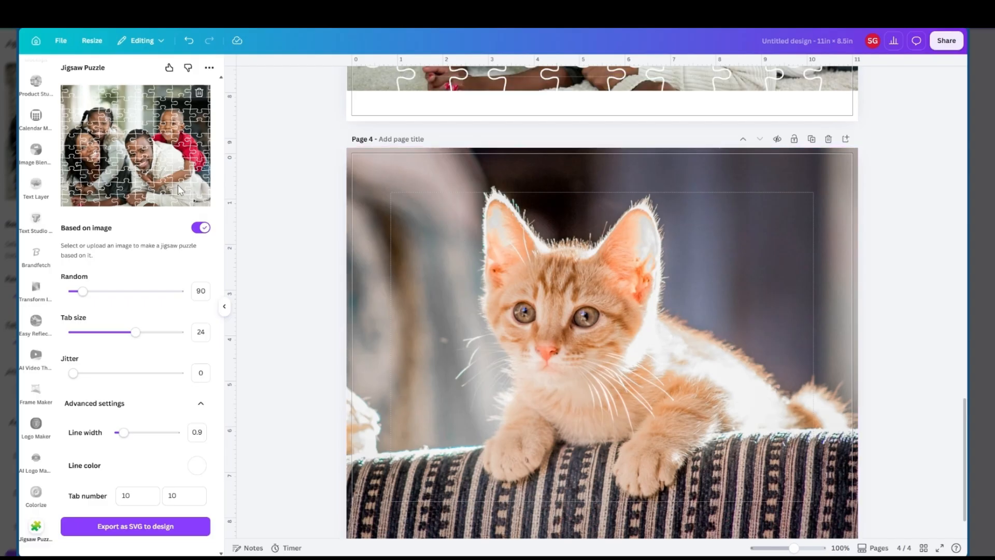
{"action": "left_click", "coordinate": [501, 275]}
Turn the Based on image option off and back on, and deselect the kitten background
{"action": "left_click", "coordinate": [201, 229]}
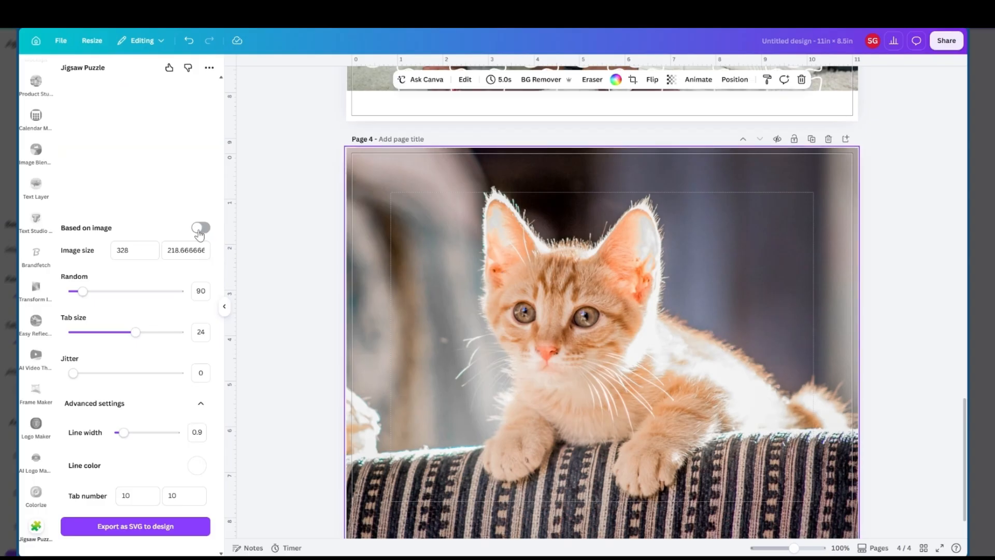
{"action": "left_click", "coordinate": [199, 229]}
{"action": "left_click", "coordinate": [314, 157]}
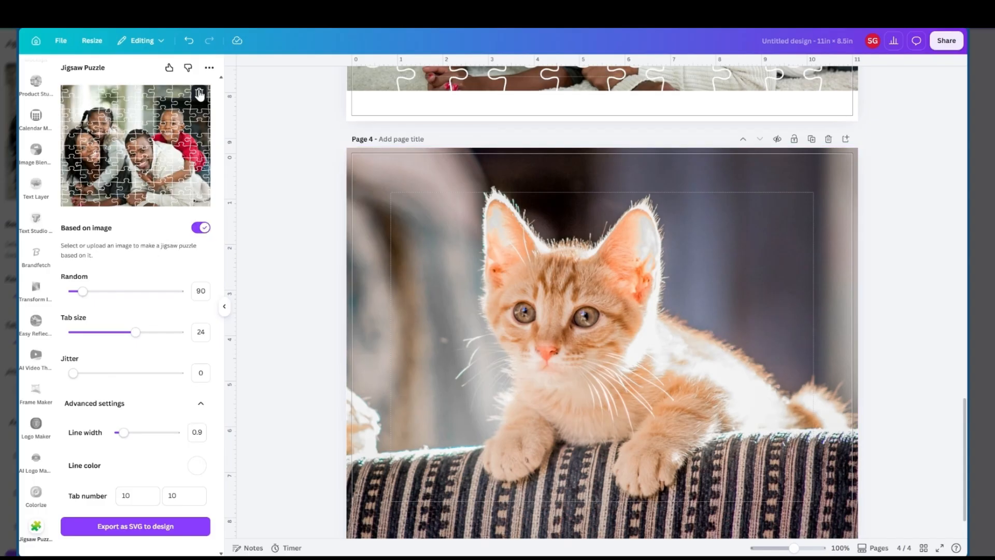
Replace the family photo with page 4's kitten background as the source image of the jigsaw puzzle
{"action": "left_click", "coordinate": [199, 93]}
{"action": "left_click", "coordinate": [401, 264]}
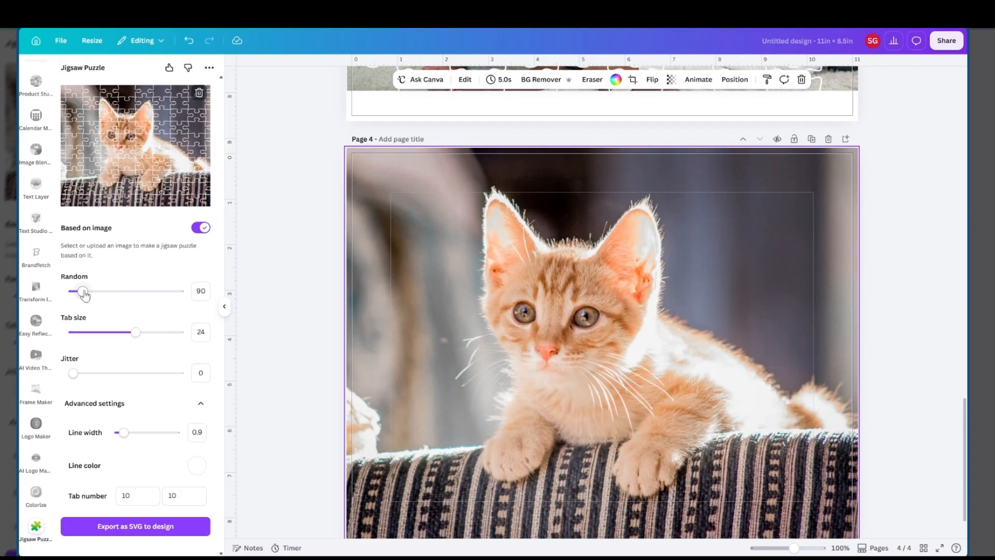
Set the kitten puzzle's Random to 74, Tab size to 22, Jitter to 3 and Line width to 0.5, keeping the line color #FFFFFF
{"action": "left_click_drag", "start_coordinate": [83, 291], "coordinate": [81, 293]}
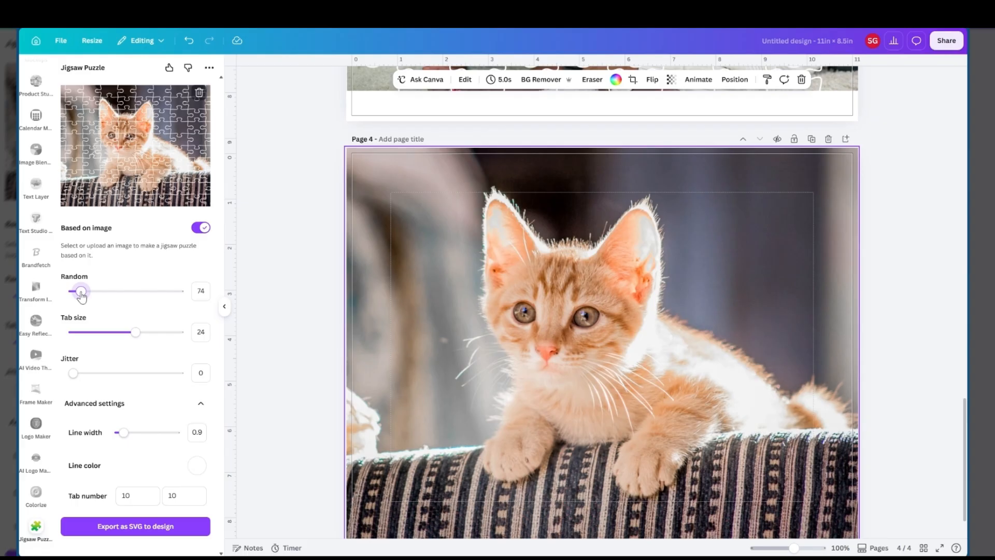
{"action": "mouse_move", "coordinate": [136, 332]}
{"action": "left_mouse_down"}
{"action": "mouse_move", "coordinate": [84, 332]}
{"action": "mouse_move", "coordinate": [130, 346]}
{"action": "left_mouse_up"}
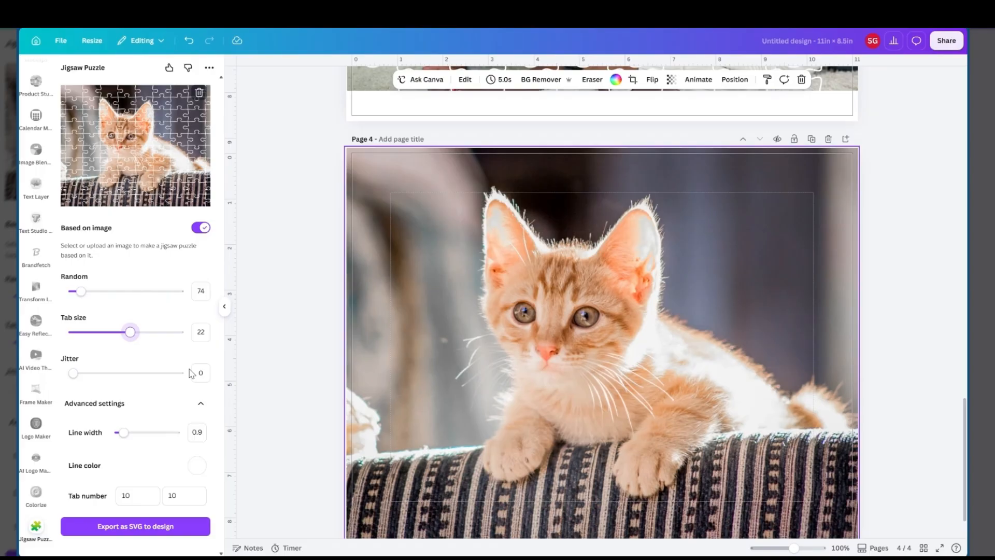
{"action": "mouse_move", "coordinate": [73, 374]}
{"action": "left_mouse_down"}
{"action": "mouse_move", "coordinate": [158, 389]}
{"action": "mouse_move", "coordinate": [86, 374]}
{"action": "left_mouse_up"}
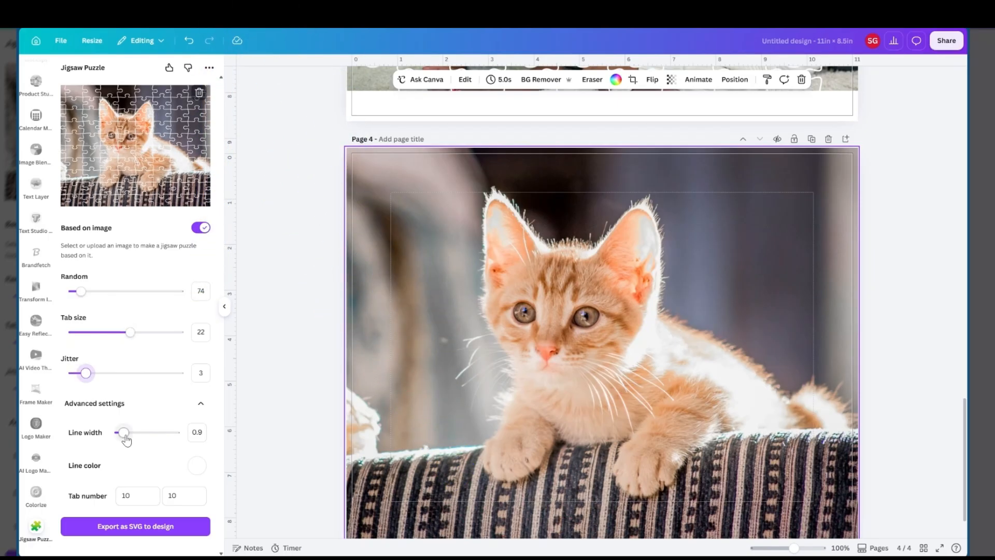
{"action": "mouse_move", "coordinate": [124, 433]}
{"action": "left_mouse_down"}
{"action": "mouse_move", "coordinate": [152, 433]}
{"action": "mouse_move", "coordinate": [121, 432]}
{"action": "left_mouse_up"}
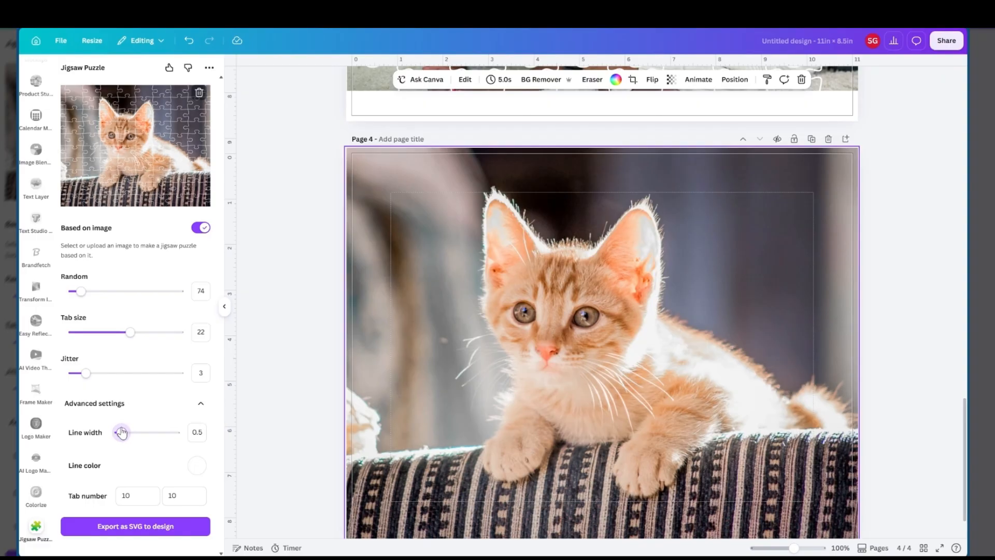
{"action": "left_click", "coordinate": [196, 466]}
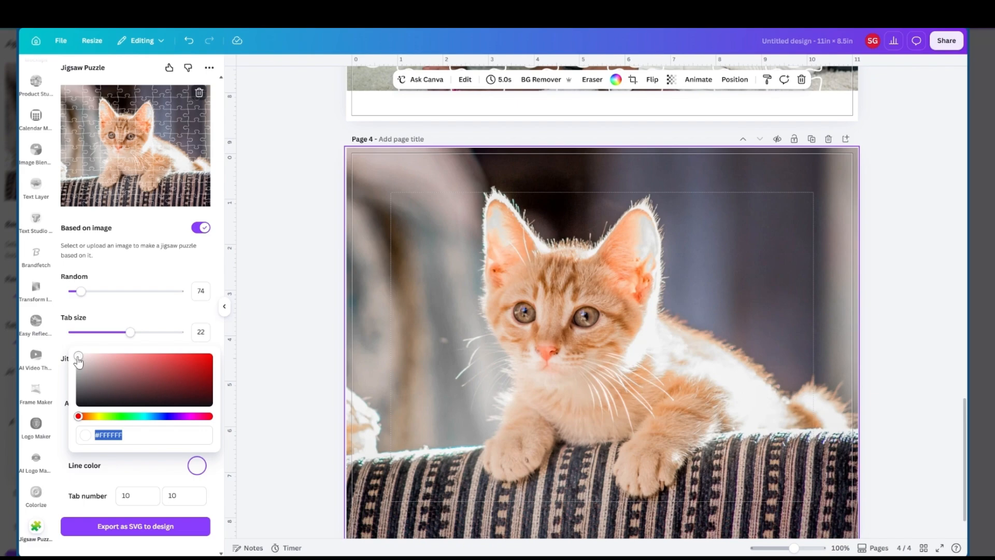
{"action": "left_click", "coordinate": [208, 269]}
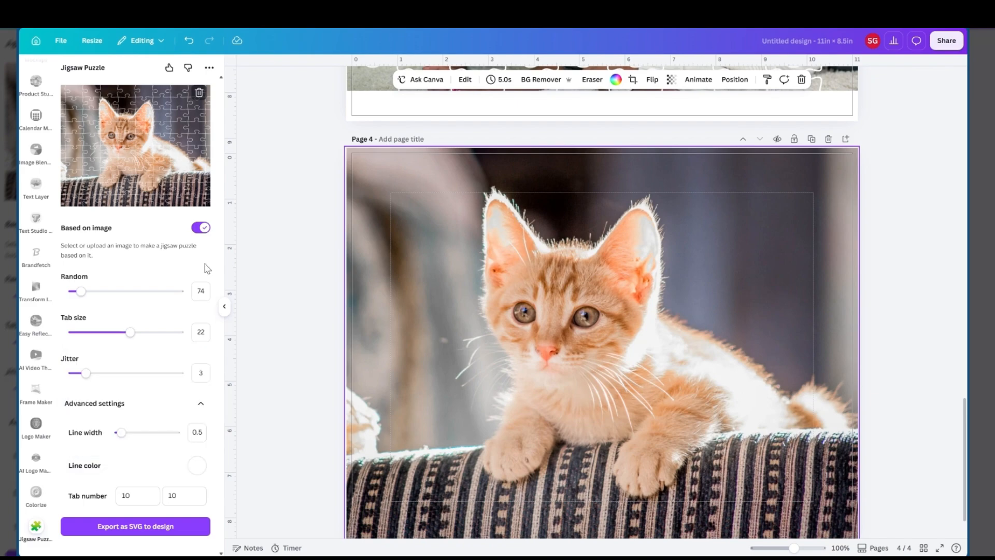
Export the kitten puzzle to page 4 as SVG and enlarge it to cover most of the page
{"action": "left_click", "coordinate": [143, 534]}
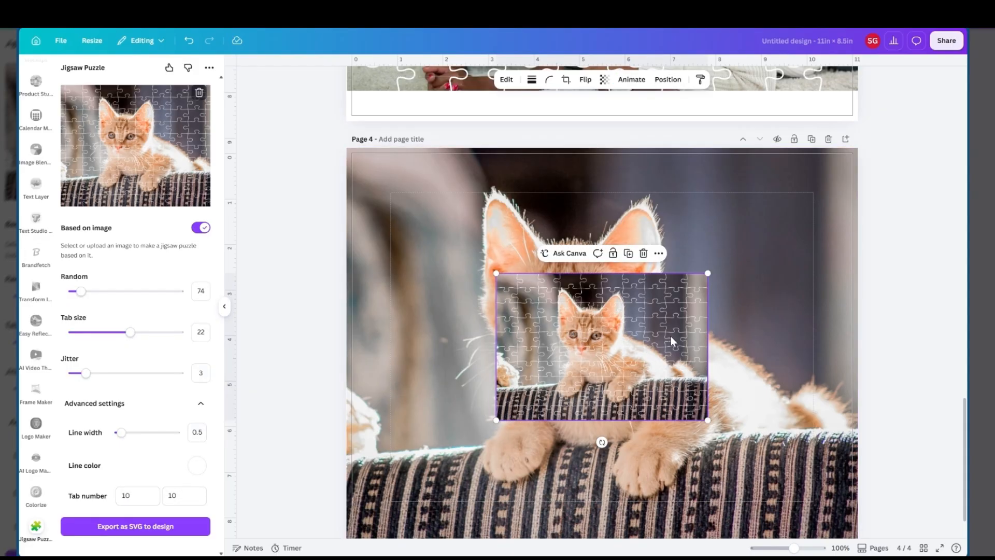
{"action": "left_click_drag", "start_coordinate": [671, 337], "coordinate": [492, 226]}
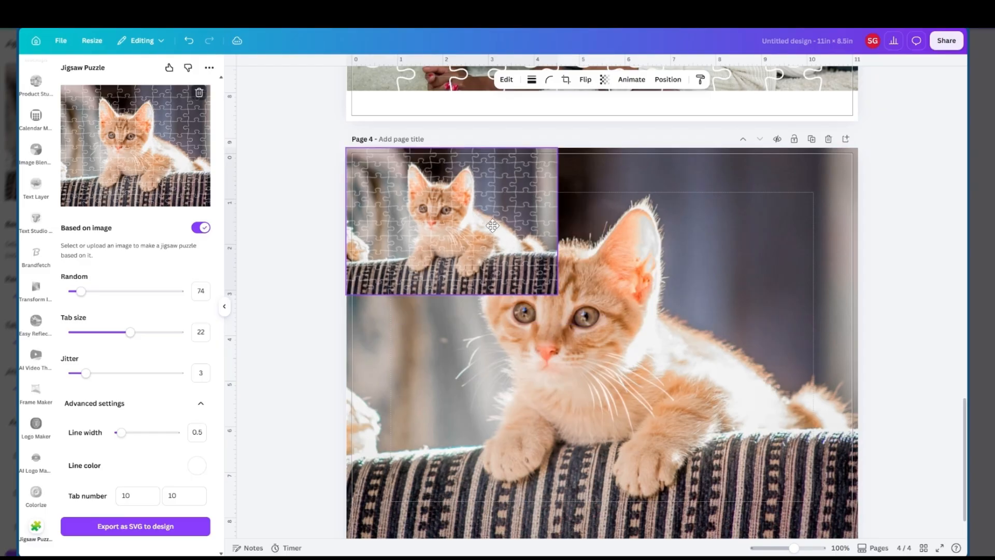
{"action": "scroll", "coordinate": [565, 280], "scroll_direction": "down", "scroll_amount": 2}
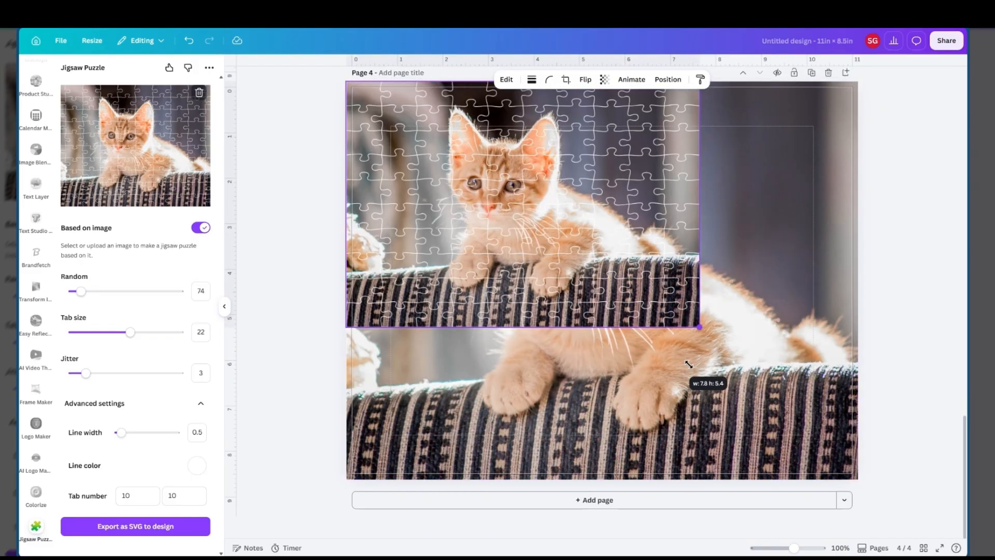
{"action": "left_click_drag", "start_coordinate": [688, 365], "coordinate": [806, 468]}
{"action": "left_click_drag", "start_coordinate": [655, 288], "coordinate": [664, 309]}
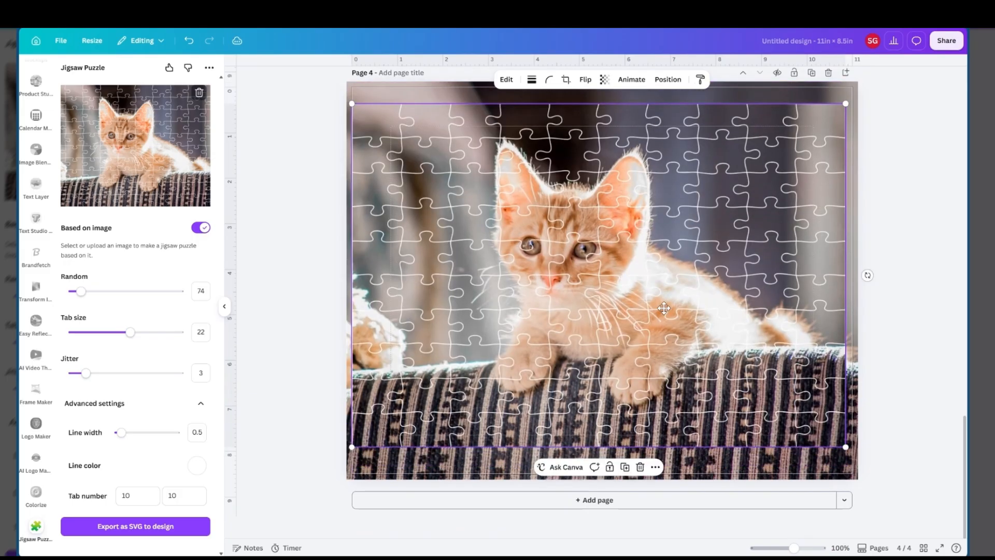
Delete the kitten background behind the puzzle and enlarge the puzzle from the page's top-left corner to the full page width
{"action": "left_click", "coordinate": [795, 84]}
{"action": "key", "text": "Delete"}
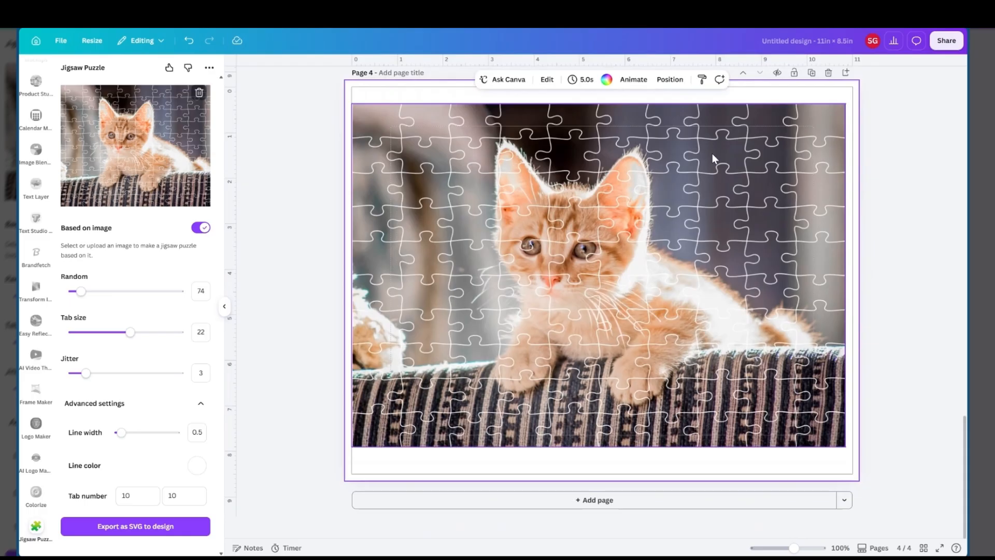
{"action": "left_click_drag", "start_coordinate": [712, 154], "coordinate": [685, 147]}
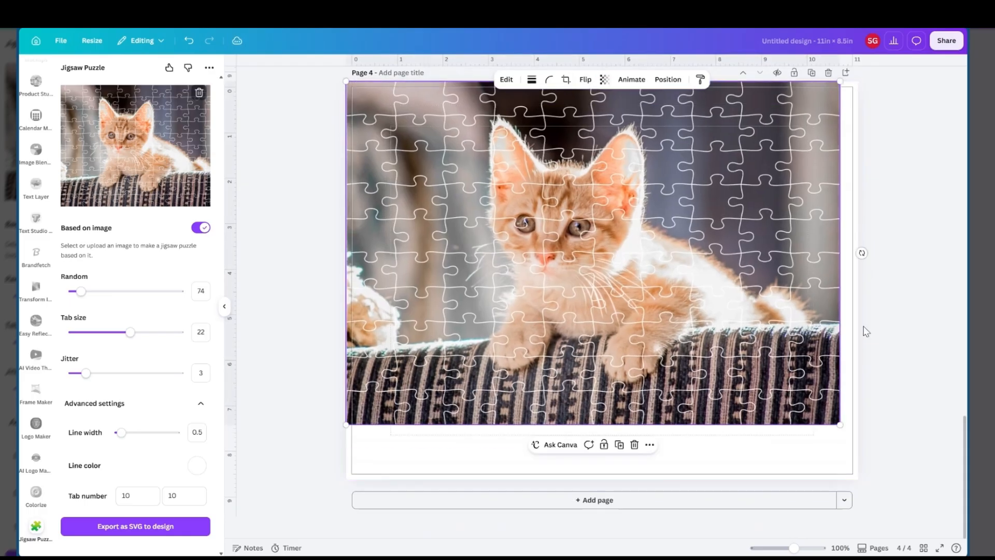
{"action": "left_click_drag", "start_coordinate": [839, 423], "coordinate": [868, 426]}
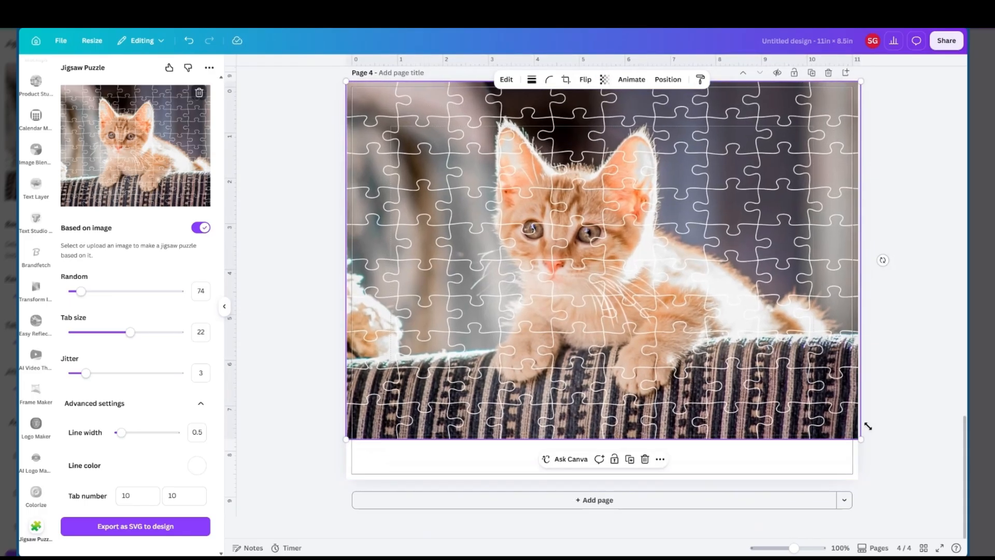
Open the download options for the selected kitten puzzle and look through the file types, including SVG and PDF
{"action": "right_click", "coordinate": [667, 345]}
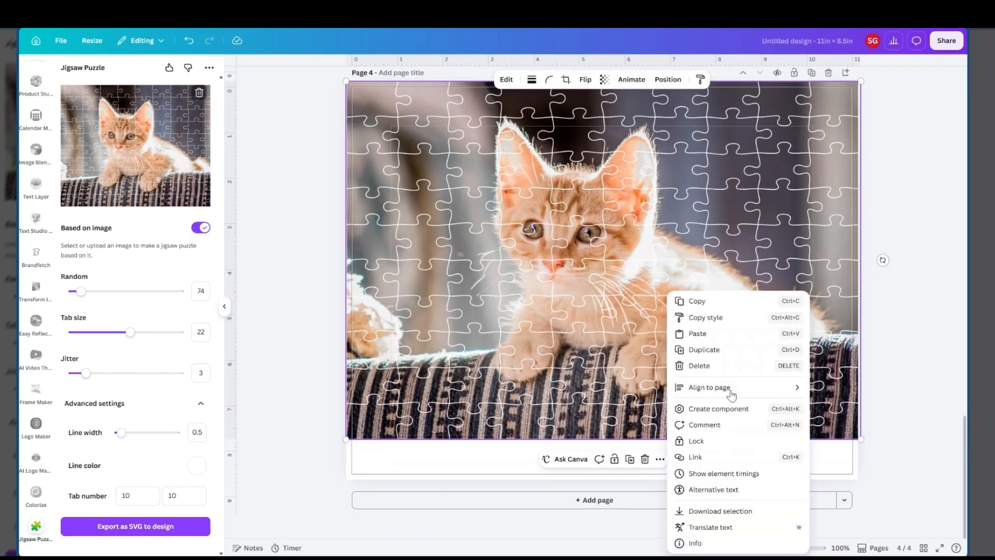
{"action": "left_click", "coordinate": [720, 511]}
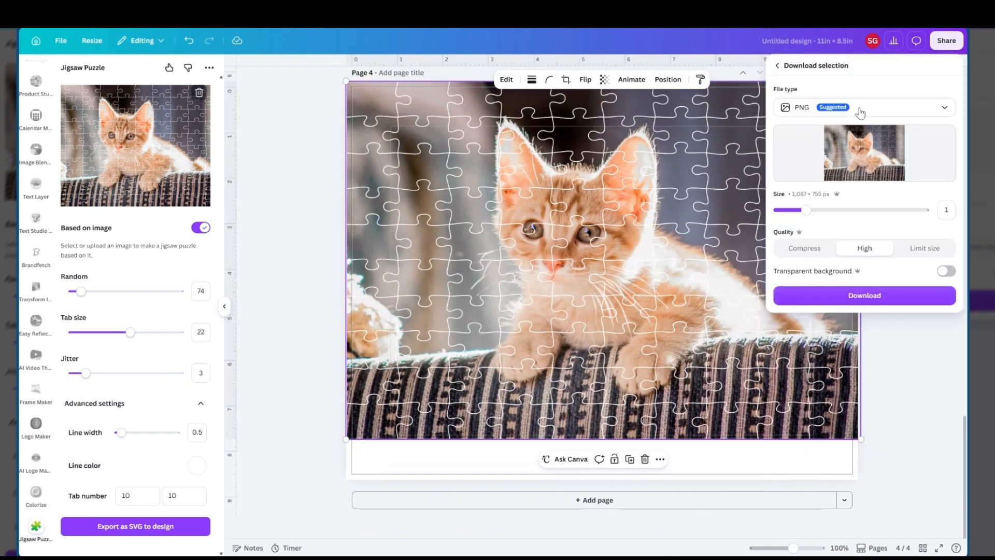
{"action": "left_click", "coordinate": [795, 110]}
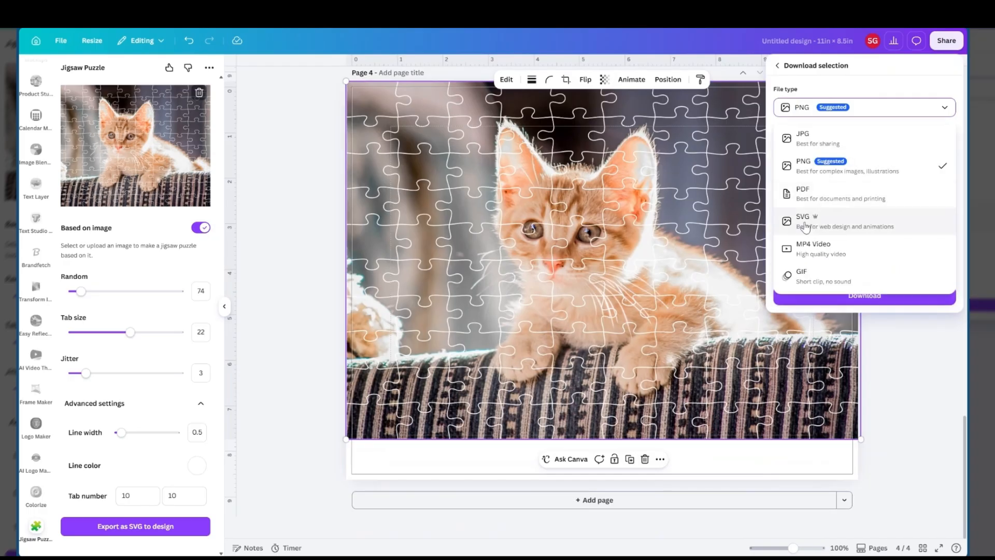
{"action": "left_click", "coordinate": [805, 224]}
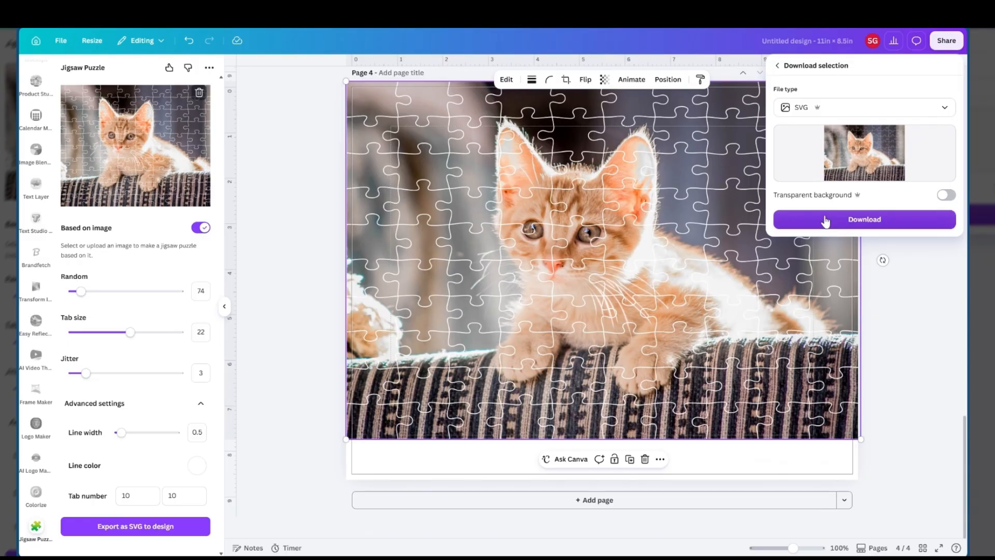
{"action": "left_click", "coordinate": [858, 112]}
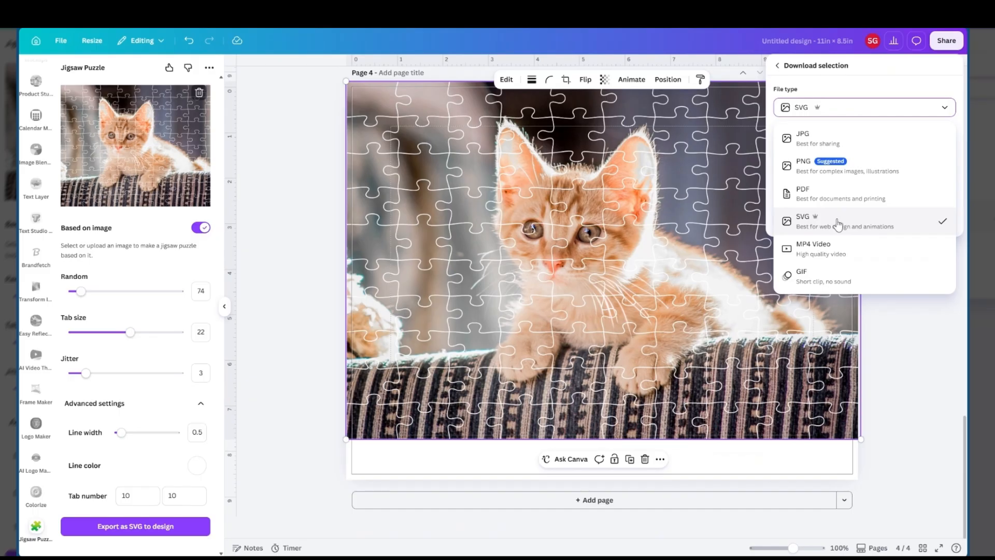
{"action": "left_click", "coordinate": [817, 196]}
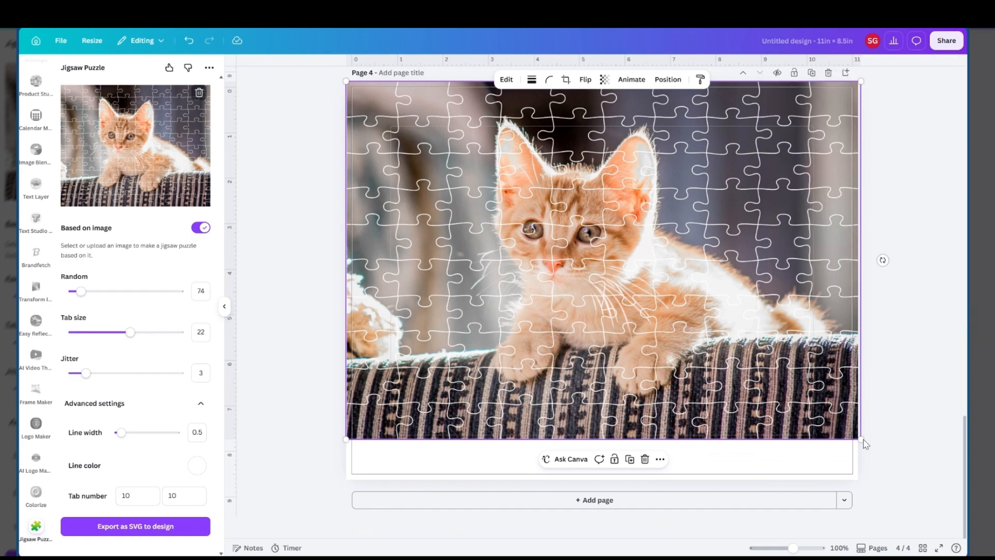
Shrink the kitten puzzle slightly to match the page width, center it vertically on page 4 and deselect it
{"action": "mouse_move", "coordinate": [863, 441]}
{"action": "left_mouse_down"}
{"action": "mouse_move", "coordinate": [842, 424]}
{"action": "mouse_move", "coordinate": [858, 436]}
{"action": "left_mouse_up"}
{"action": "left_click_drag", "start_coordinate": [587, 247], "coordinate": [587, 267]}
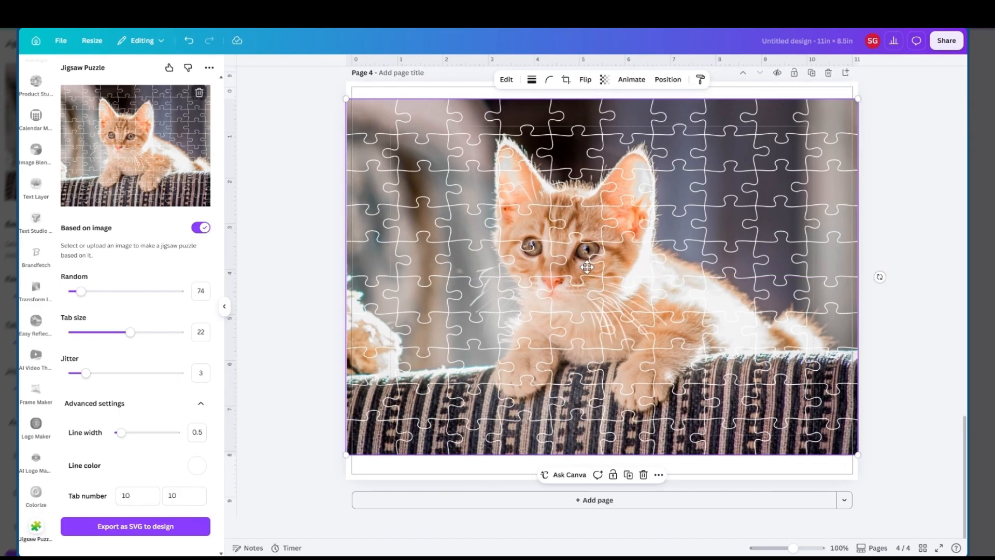
{"action": "left_click", "coordinate": [891, 145]}
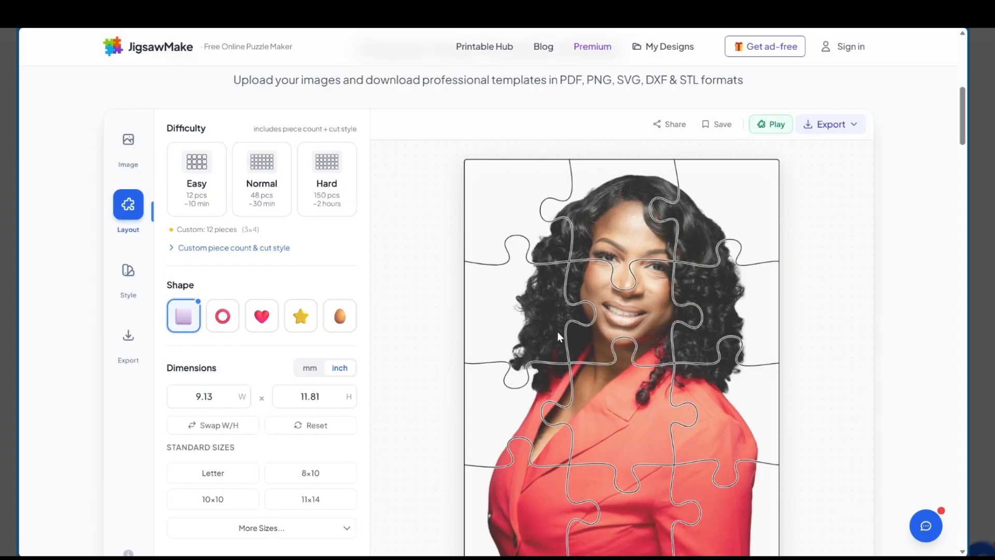
Switch to JigsawMake and compare the Easy, Normal and Hard difficulties on the portrait puzzle, settling on Normal with 48 pieces
{"action": "scroll", "coordinate": [557, 335], "scroll_direction": "down", "scroll_amount": 1}
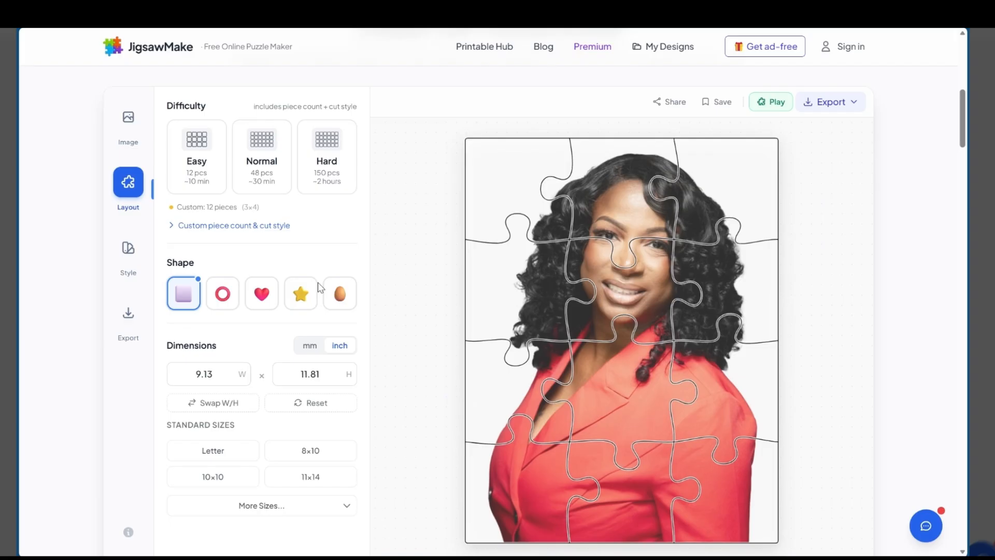
{"action": "scroll", "coordinate": [320, 288], "scroll_direction": "down", "scroll_amount": 2}
{"action": "scroll", "coordinate": [191, 241], "scroll_direction": "up", "scroll_amount": 3}
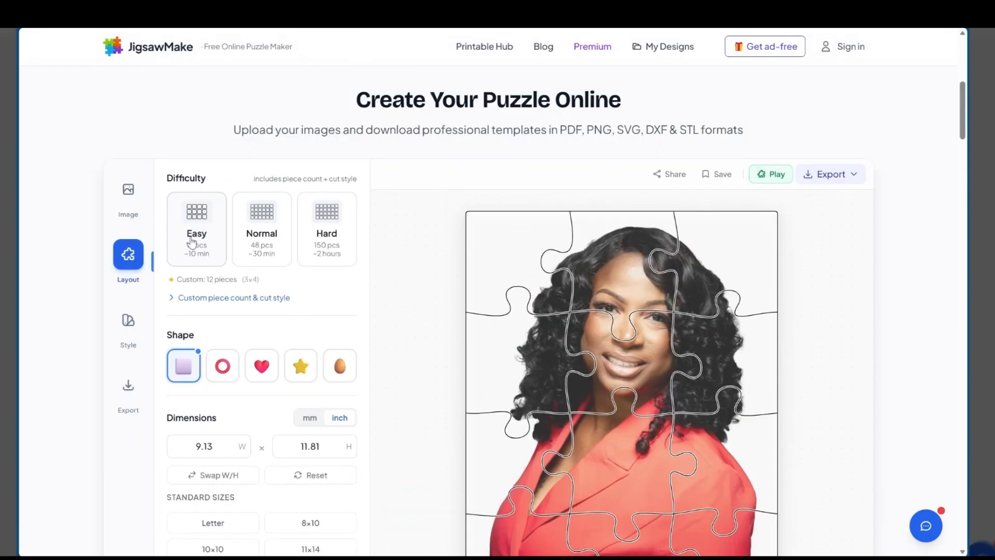
{"action": "left_click", "coordinate": [191, 241]}
{"action": "left_click", "coordinate": [249, 237]}
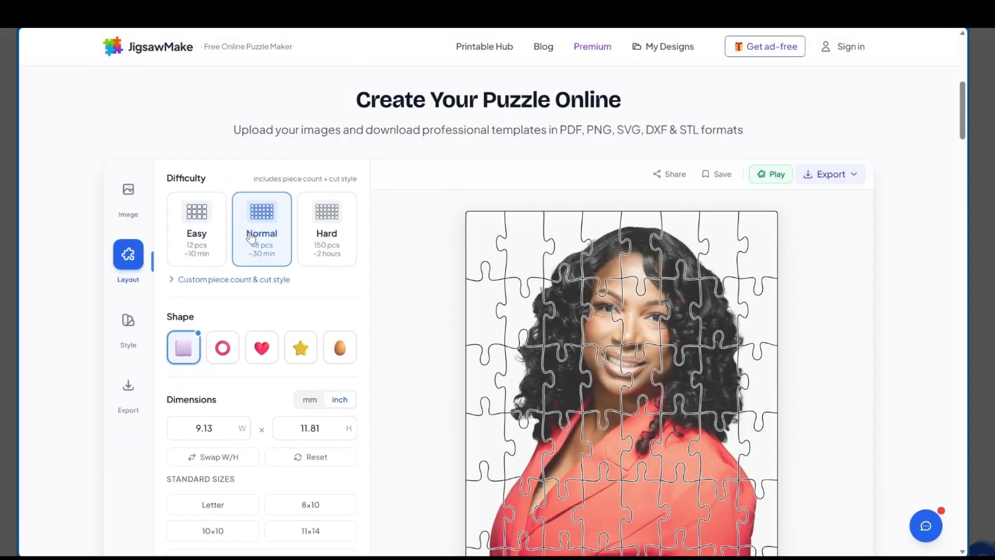
{"action": "scroll", "coordinate": [590, 287], "scroll_direction": "down", "scroll_amount": 3}
{"action": "left_click", "coordinate": [318, 98]}
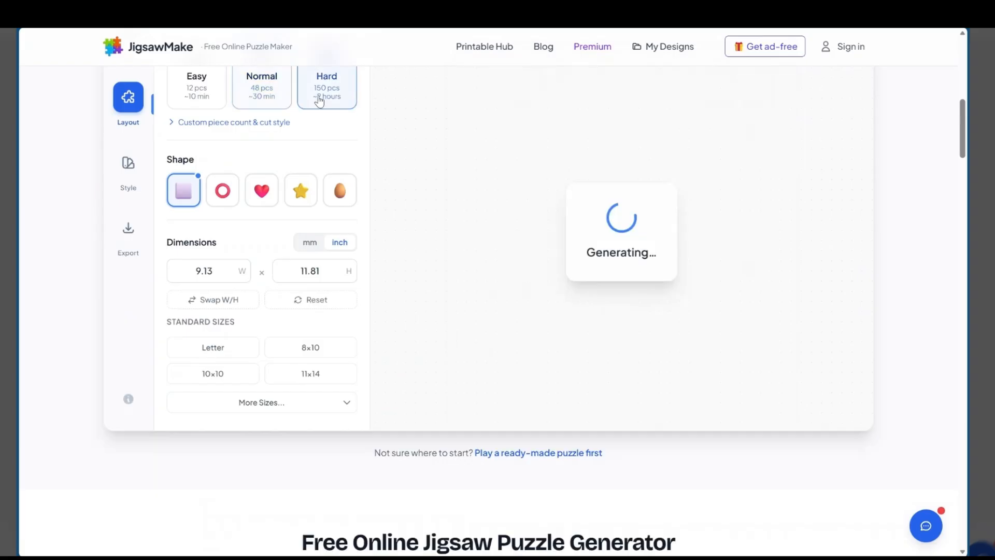
{"action": "scroll", "coordinate": [557, 267], "scroll_direction": "up", "scroll_amount": 1}
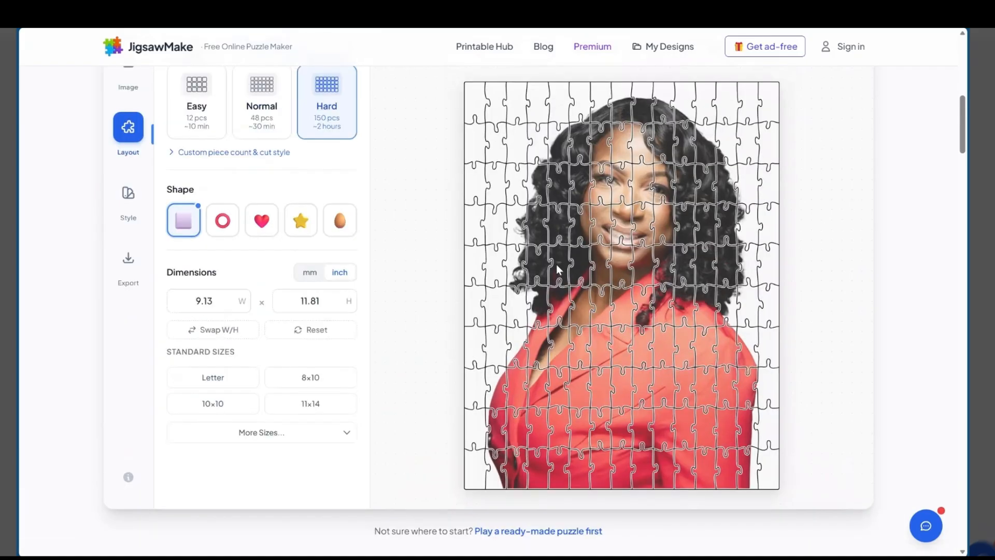
{"action": "left_click", "coordinate": [280, 105]}
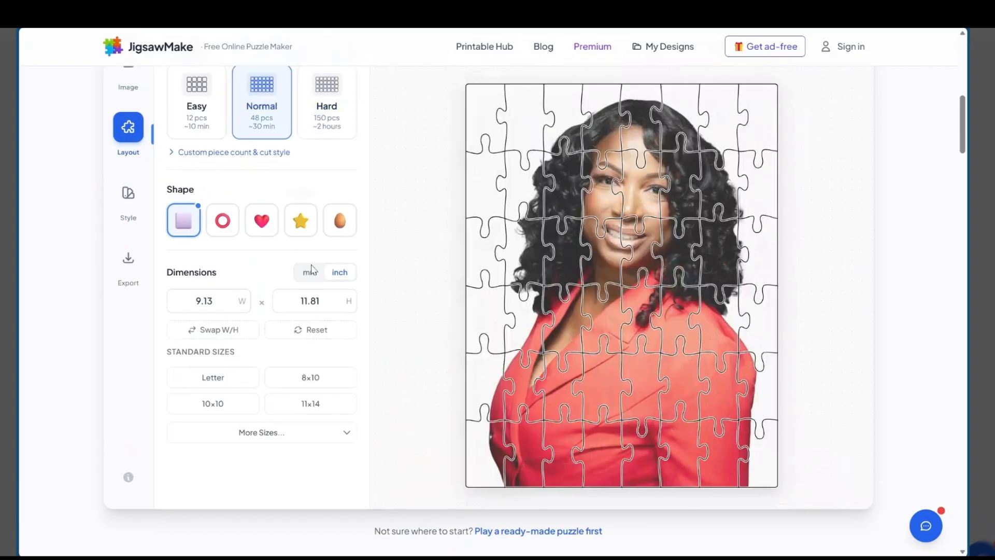
Try the 11×14 standard size on the portrait puzzle, and settle on 8×10
{"action": "left_click", "coordinate": [311, 405]}
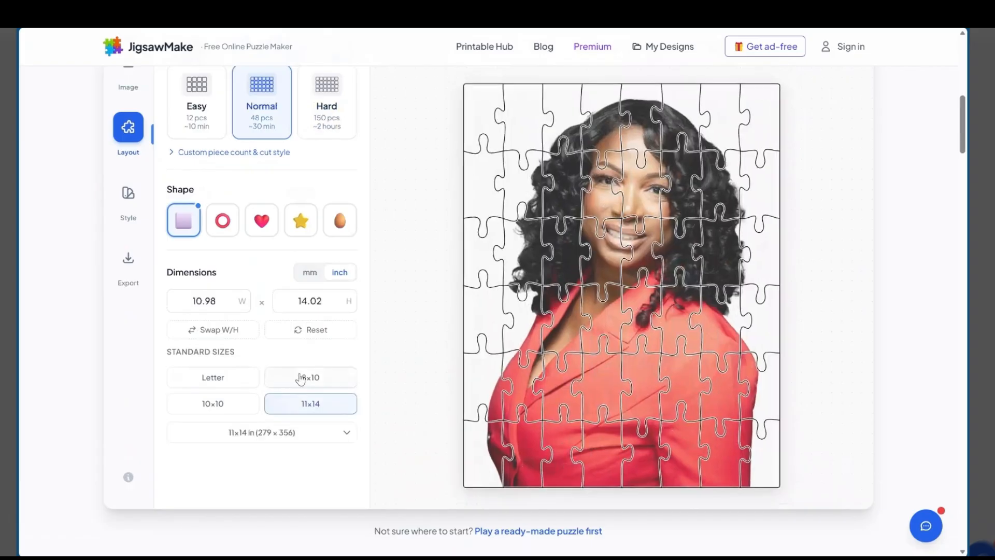
{"action": "left_click", "coordinate": [300, 379]}
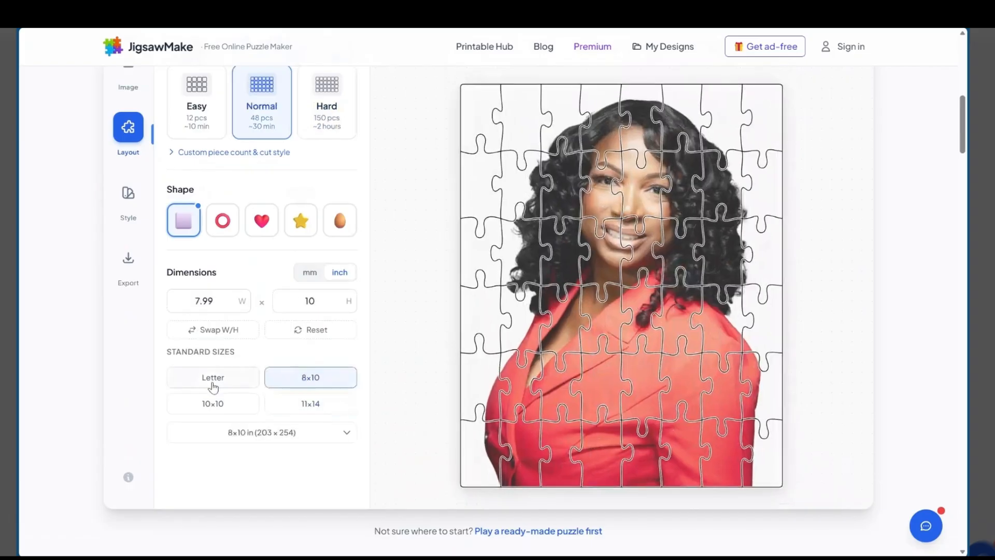
Start the playable version of the 48-piece portrait puzzle and look over its scattered pieces and play area
{"action": "scroll", "coordinate": [574, 338], "scroll_direction": "up", "scroll_amount": 3}
{"action": "scroll", "coordinate": [571, 332], "scroll_direction": "up", "scroll_amount": 4}
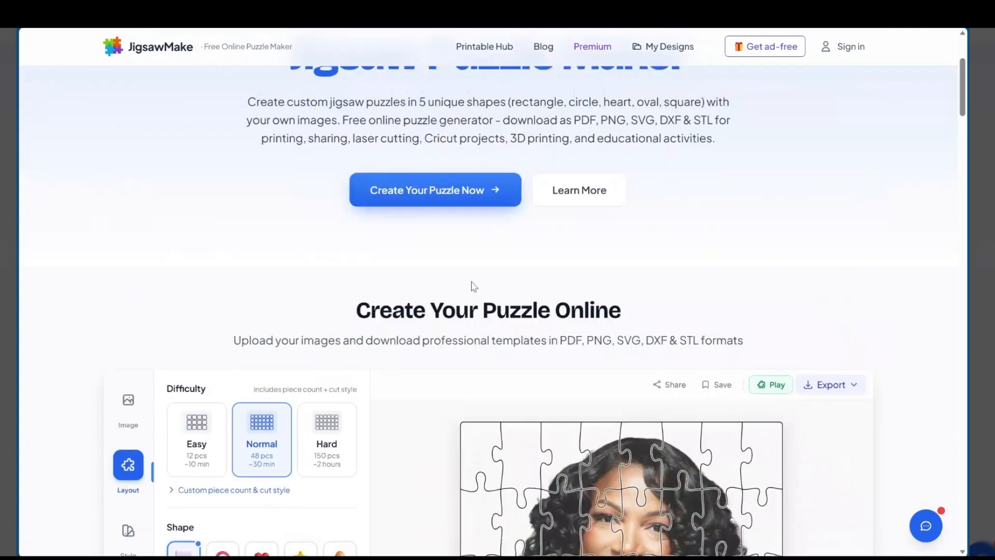
{"action": "scroll", "coordinate": [677, 241], "scroll_direction": "down", "scroll_amount": 1}
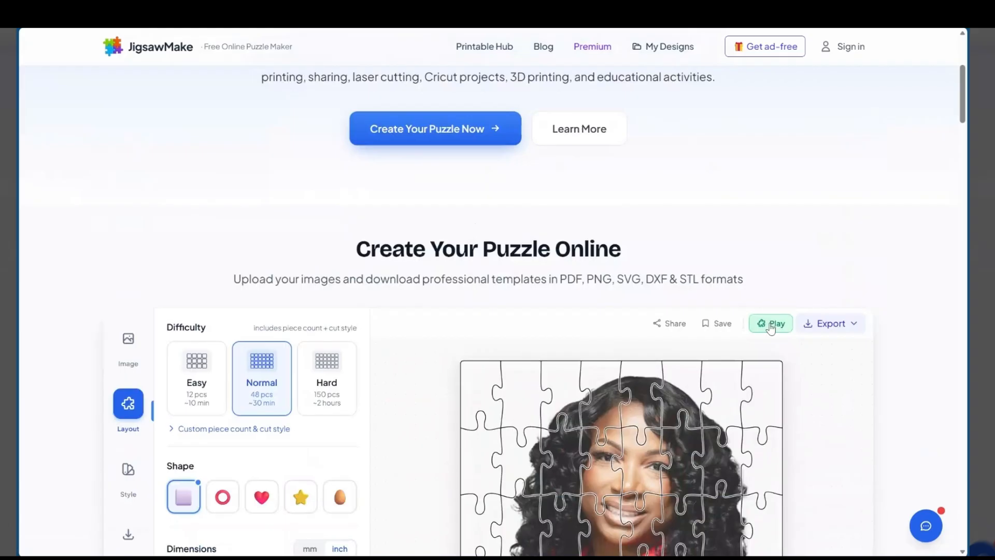
{"action": "scroll", "coordinate": [812, 305], "scroll_direction": "down", "scroll_amount": 2}
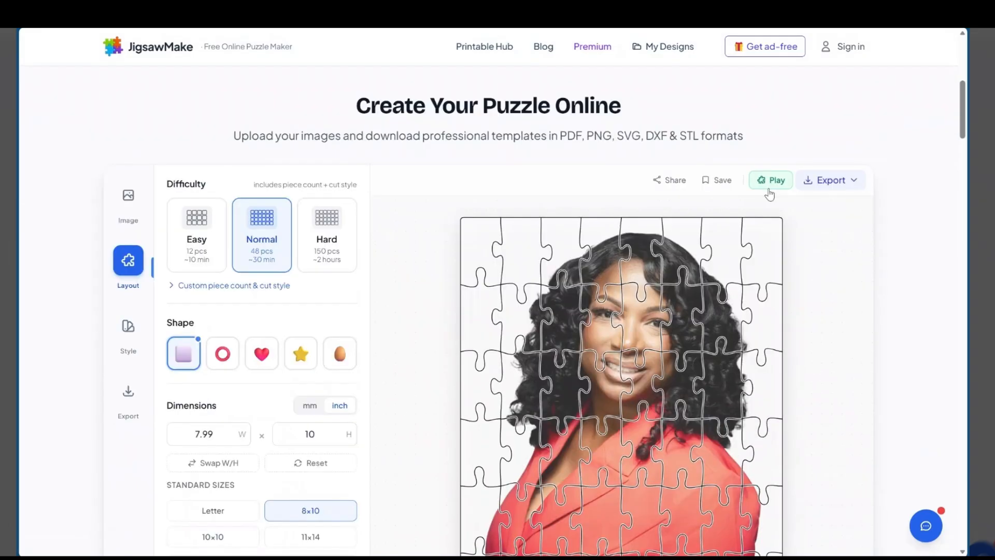
{"action": "left_click", "coordinate": [770, 181]}
{"action": "scroll", "coordinate": [567, 247], "scroll_direction": "down", "scroll_amount": 2}
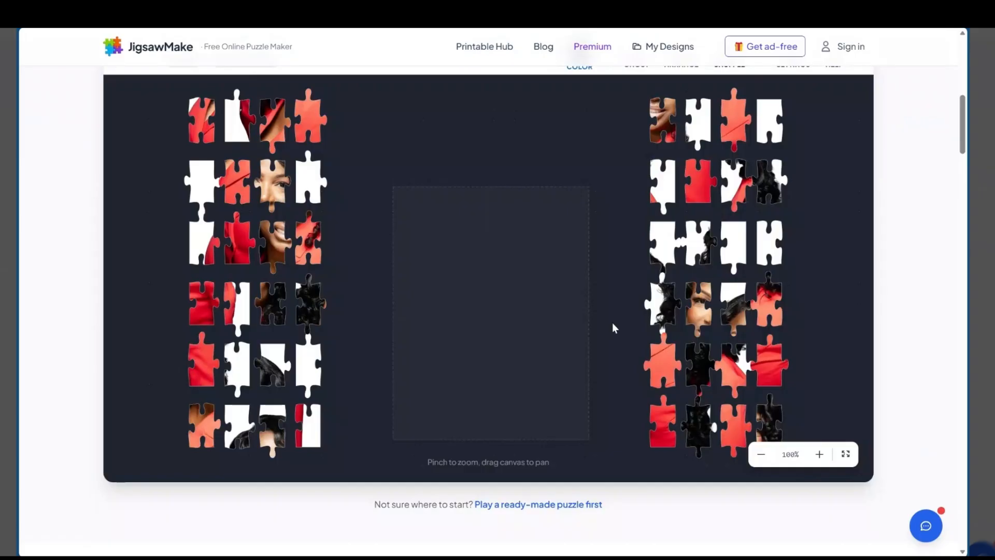
{"action": "scroll", "coordinate": [403, 286], "scroll_direction": "up", "scroll_amount": 2}
{"action": "scroll", "coordinate": [401, 282], "scroll_direction": "up", "scroll_amount": 4}
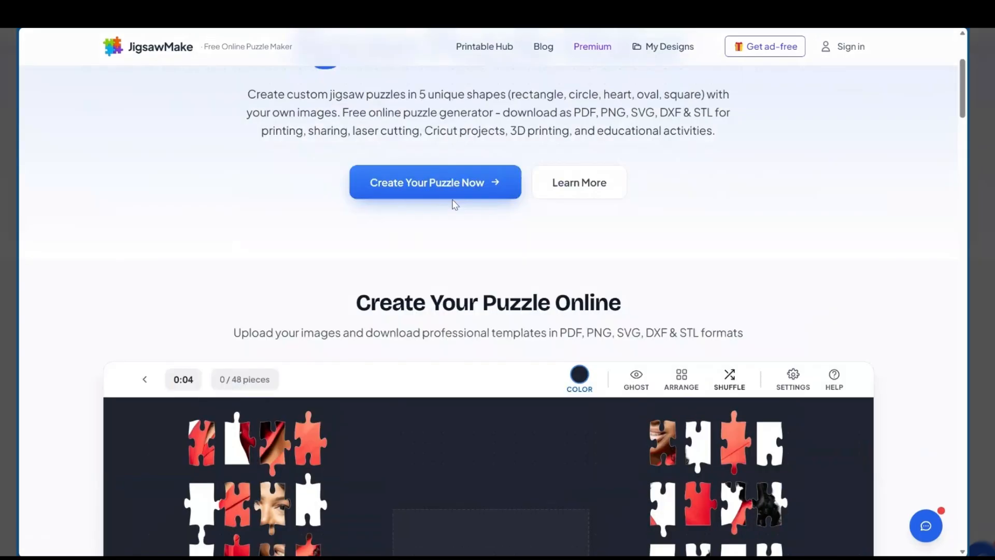
Look over JigsawMake's other puzzle types, the portrait puzzle's play area and the generator features listed below it
{"action": "scroll", "coordinate": [472, 173], "scroll_direction": "up", "scroll_amount": 4}
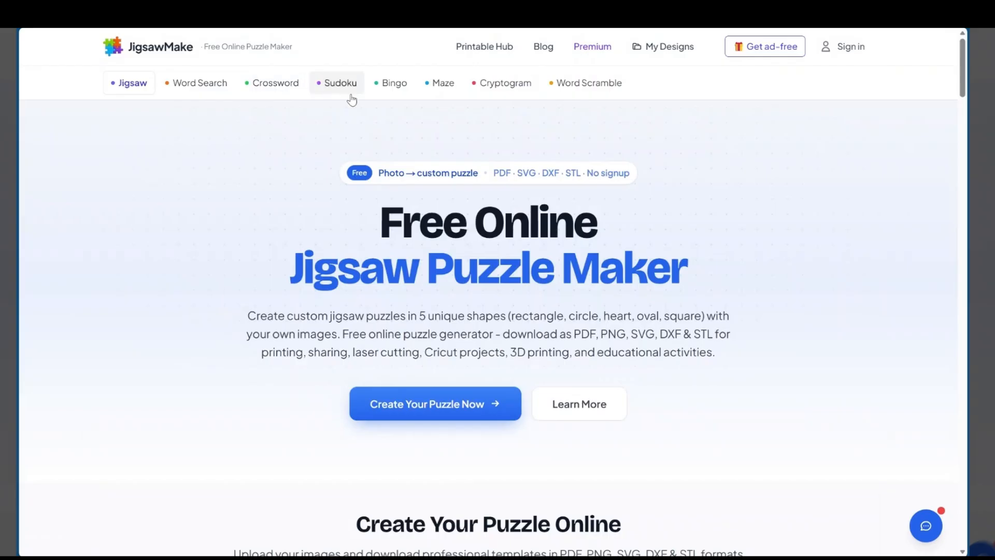
{"action": "scroll", "coordinate": [589, 111], "scroll_direction": "down", "scroll_amount": 1}
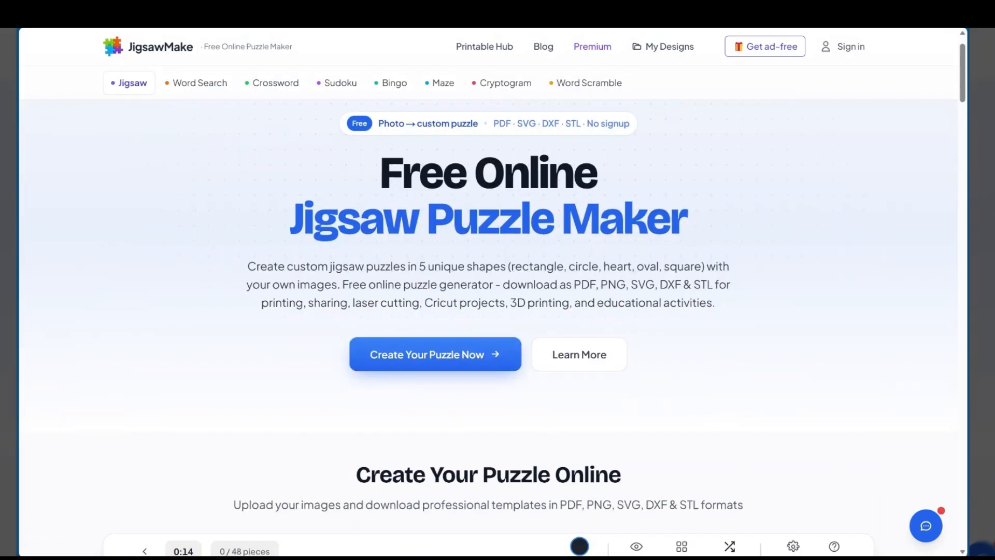
{"action": "scroll", "coordinate": [172, 315], "scroll_direction": "down", "scroll_amount": 1}
{"action": "scroll", "coordinate": [173, 315], "scroll_direction": "down", "scroll_amount": 5}
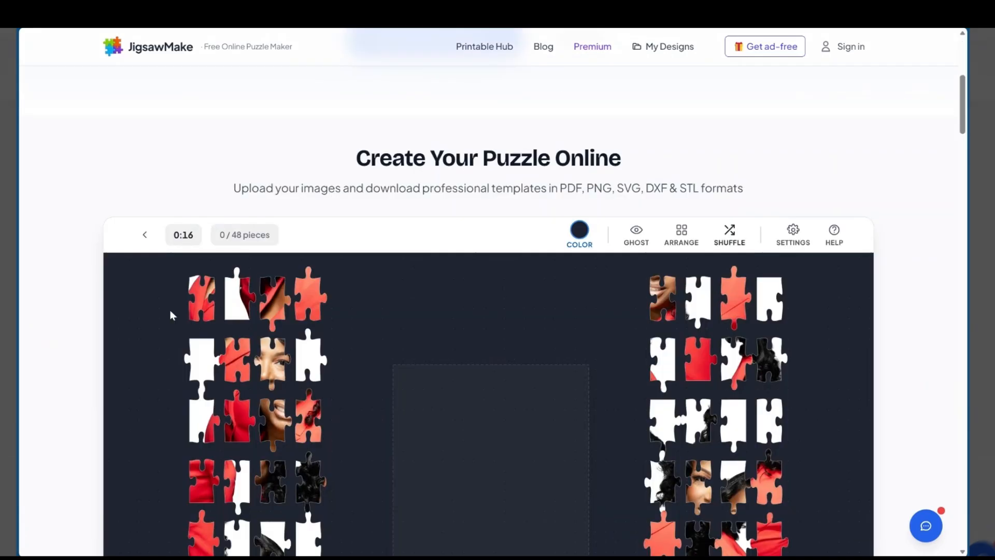
{"action": "scroll", "coordinate": [173, 314], "scroll_direction": "down", "scroll_amount": 1}
{"action": "scroll", "coordinate": [193, 280], "scroll_direction": "down", "scroll_amount": 6}
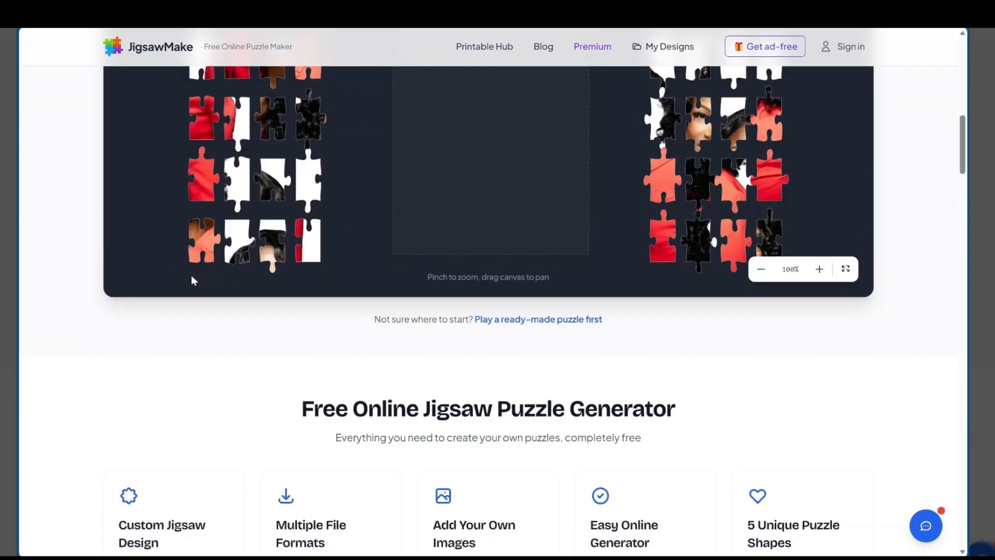
{"action": "scroll", "coordinate": [193, 280], "scroll_direction": "down", "scroll_amount": 3}
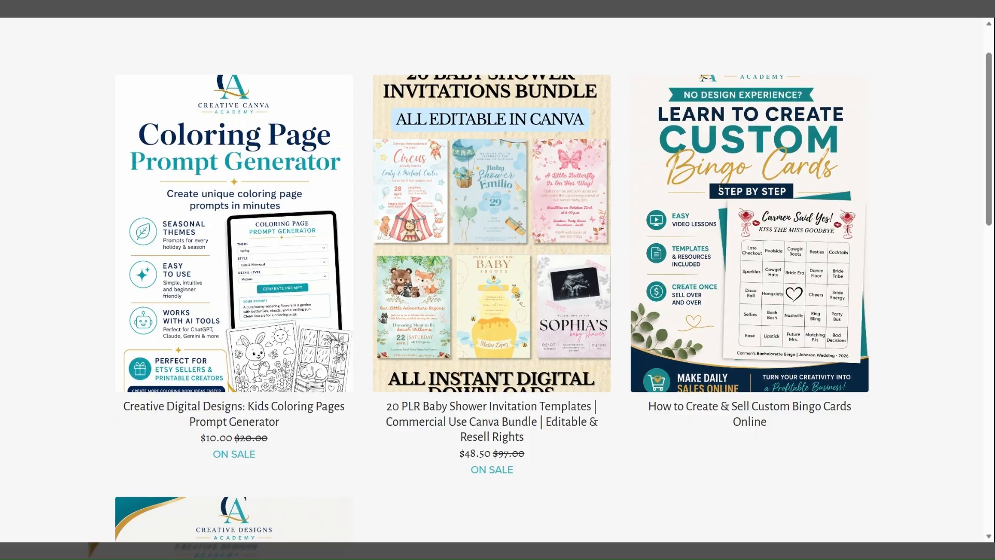
Switch to the Creative Digital Designs shop and browse its digital products and the free Canva guide
{"action": "scroll", "coordinate": [691, 314], "scroll_direction": "down", "scroll_amount": 1}
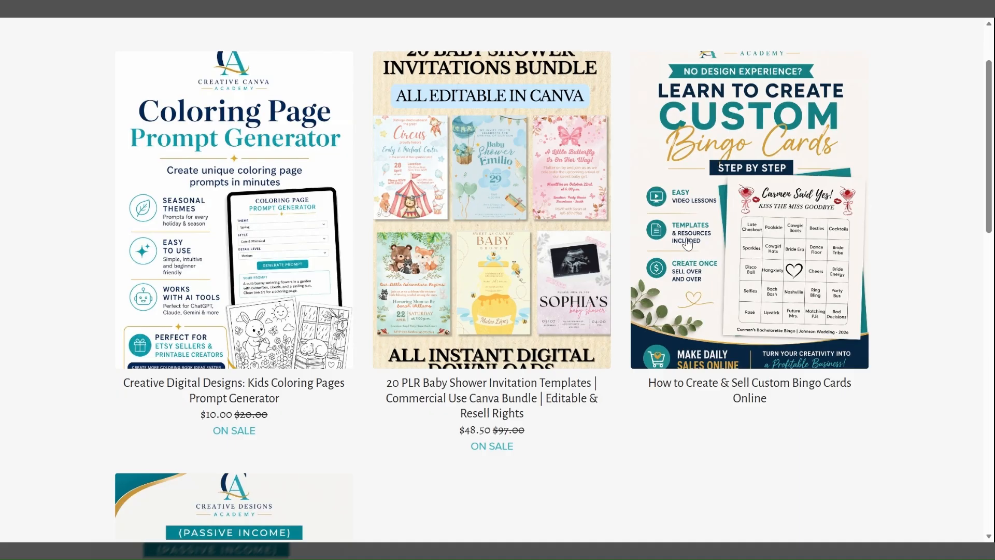
{"action": "scroll", "coordinate": [688, 243], "scroll_direction": "down", "scroll_amount": 3}
{"action": "scroll", "coordinate": [608, 255], "scroll_direction": "down", "scroll_amount": 3}
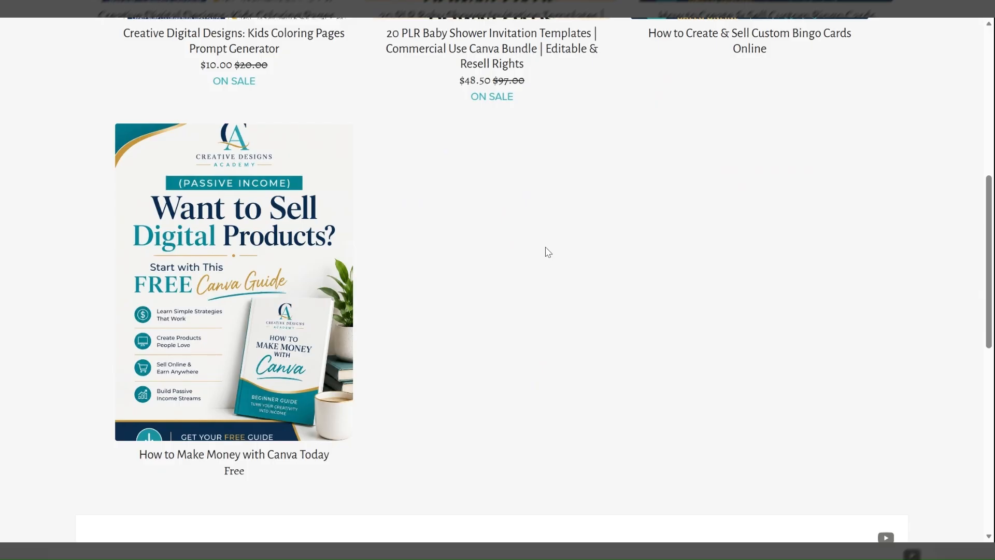
{"action": "scroll", "coordinate": [588, 276], "scroll_direction": "up", "scroll_amount": 5}
{"action": "scroll", "coordinate": [589, 276], "scroll_direction": "up", "scroll_amount": 3}
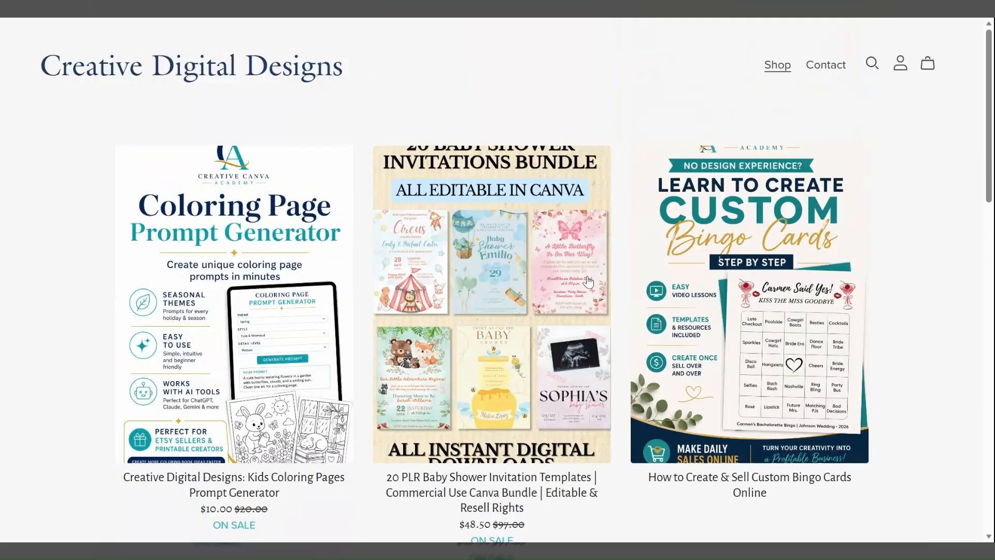